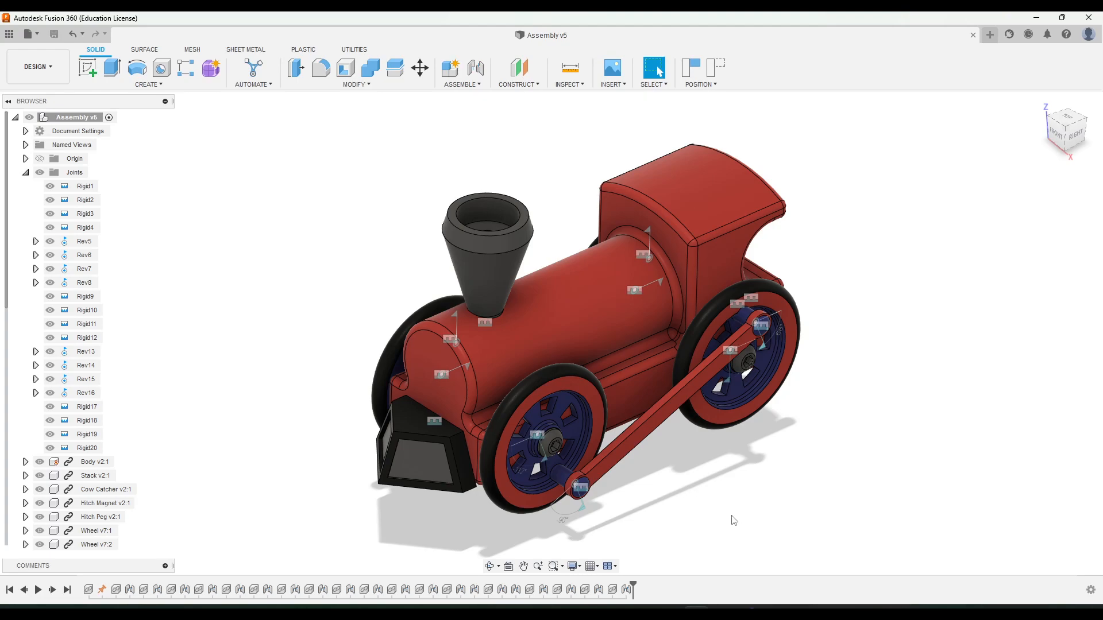
Step: Move the side connecting rod so the front and rear wheels turn to a new, aligned crank position
shift+middle_drag(733, 526, 701, 490)
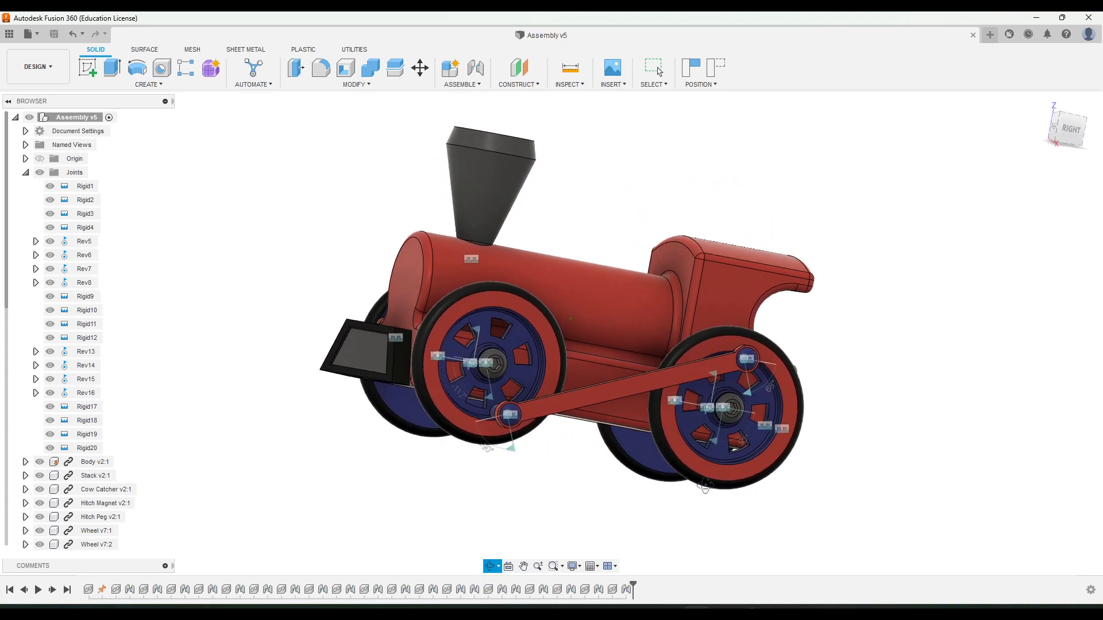
scroll(620, 462, up, 3)
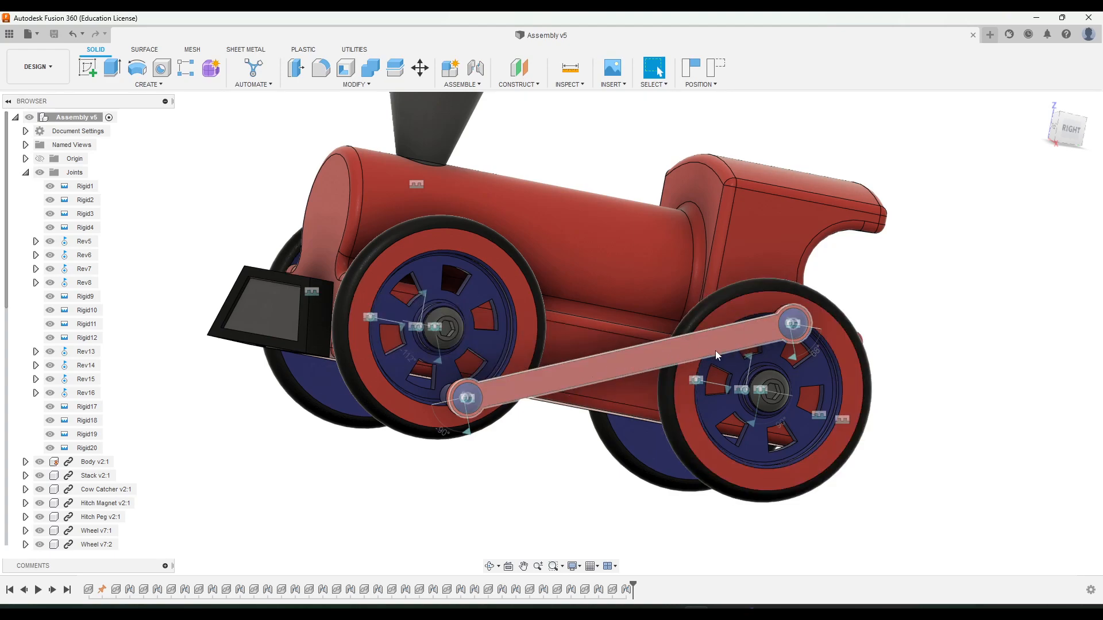
drag(715, 351, 747, 325)
shift+middle_drag(650, 386, 679, 460)
middle_drag(667, 511, 745, 476)
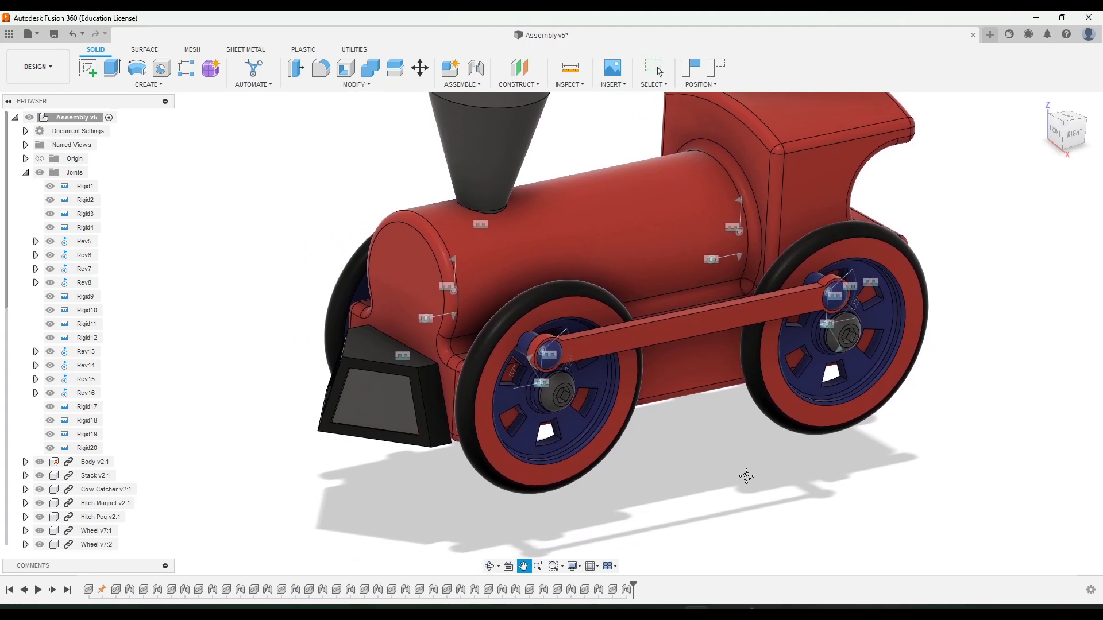
Step: Reset the rotation of the front wheel's revolute joint Rev5
scroll(681, 465, up, 3)
middle_drag(684, 448, 731, 475)
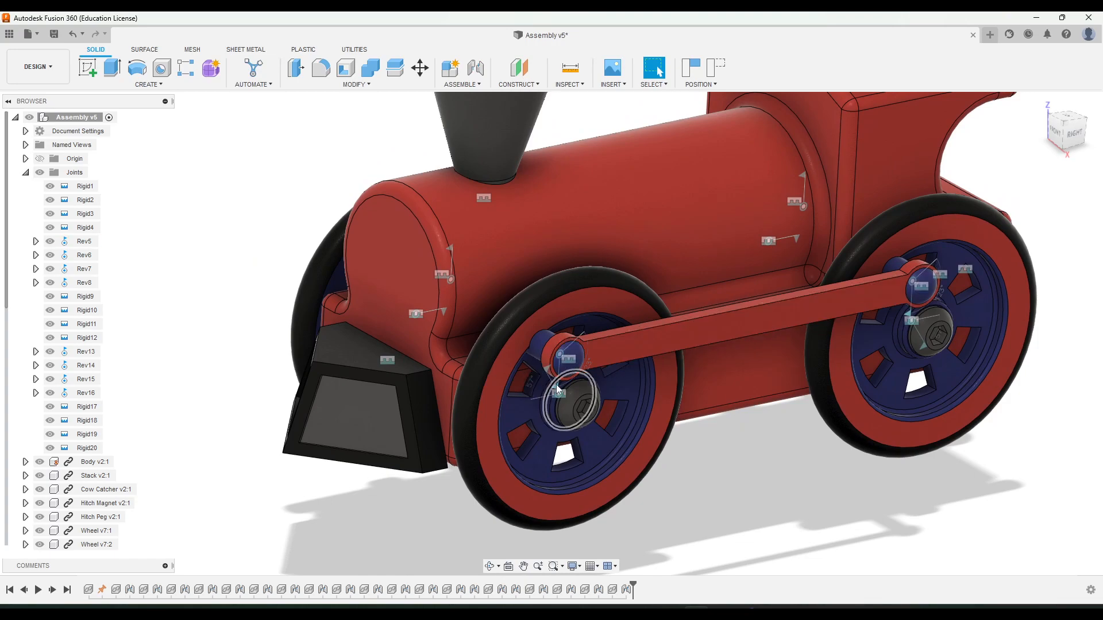
scroll(581, 402, up, 5)
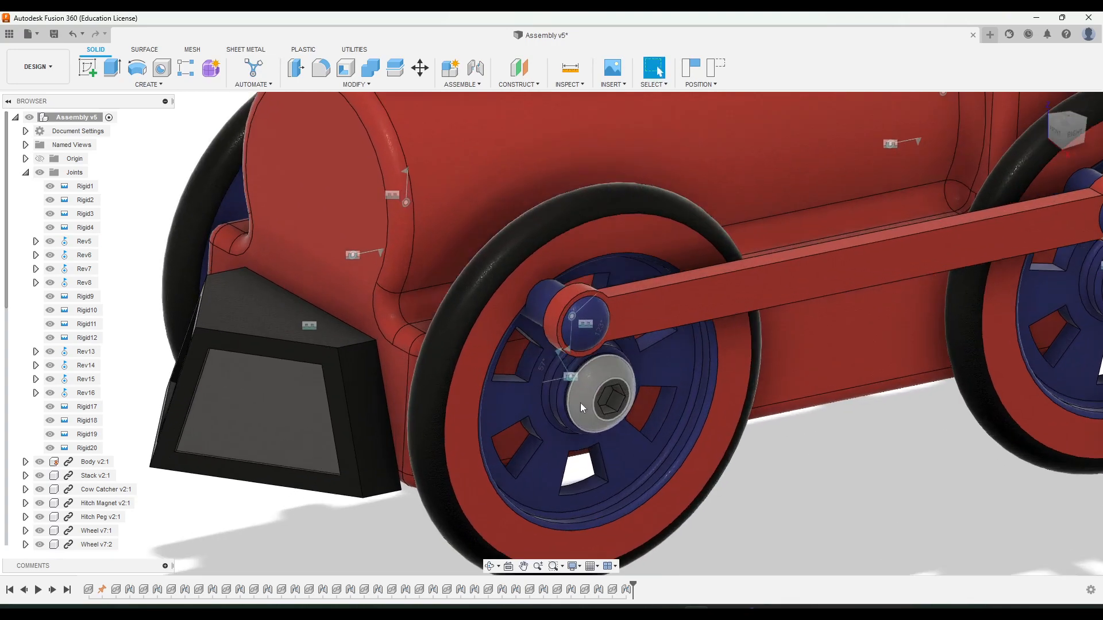
scroll(585, 398, up, 3)
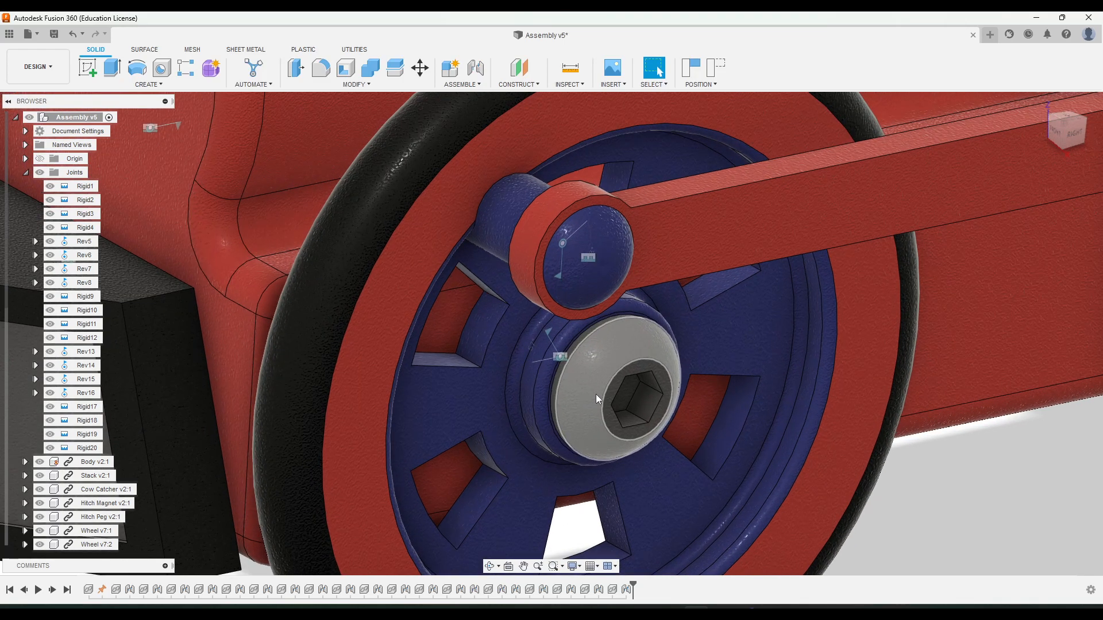
scroll(597, 396, up, 2)
click(559, 346)
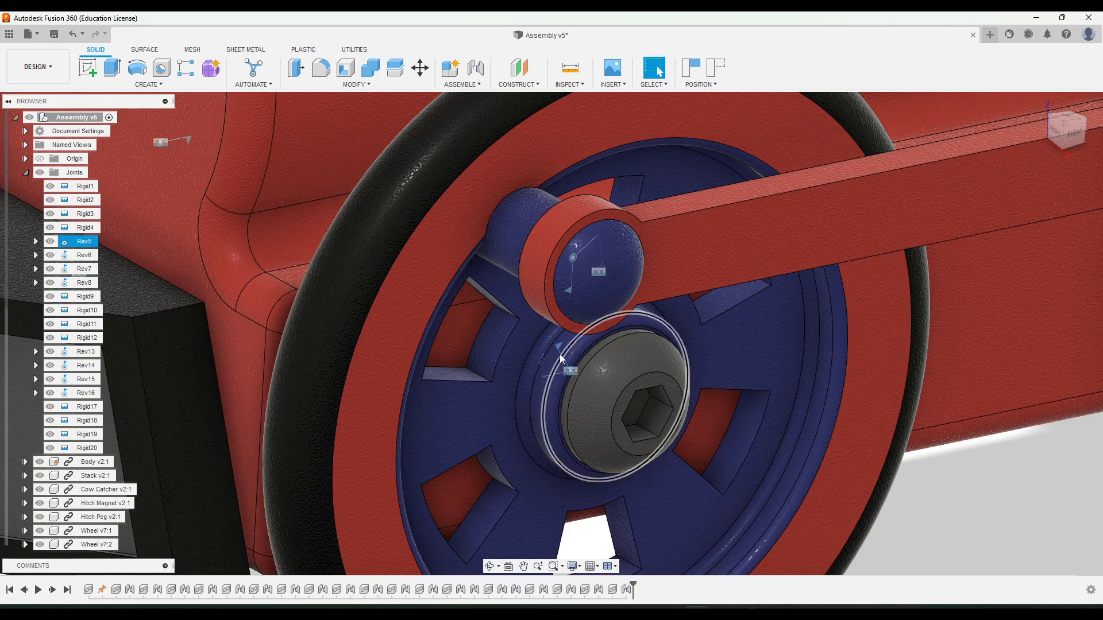
key(Escape)
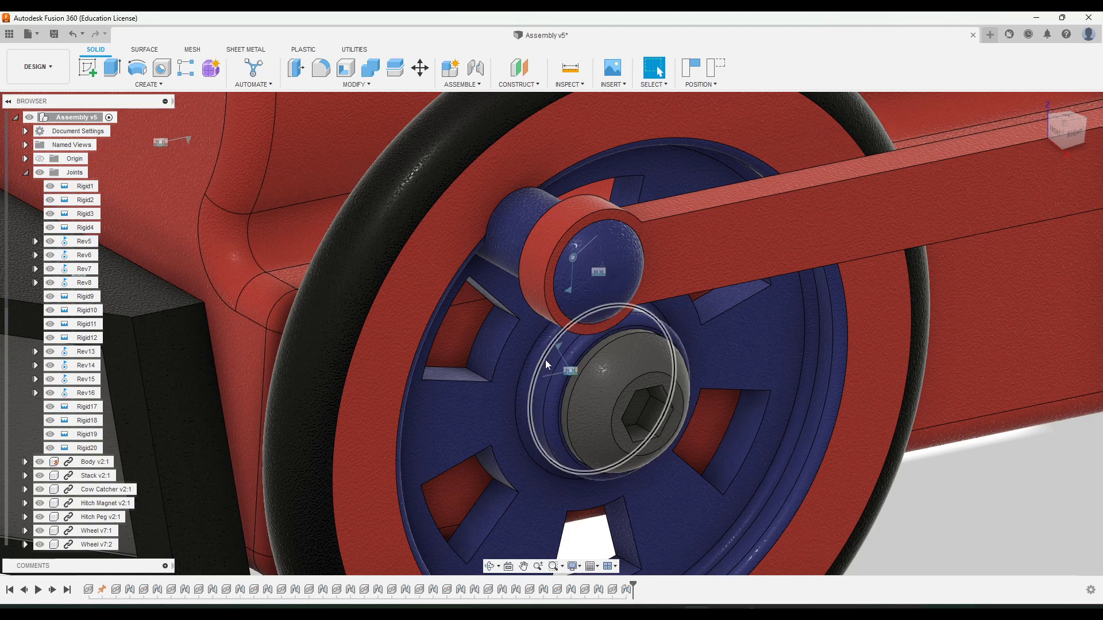
click(560, 344)
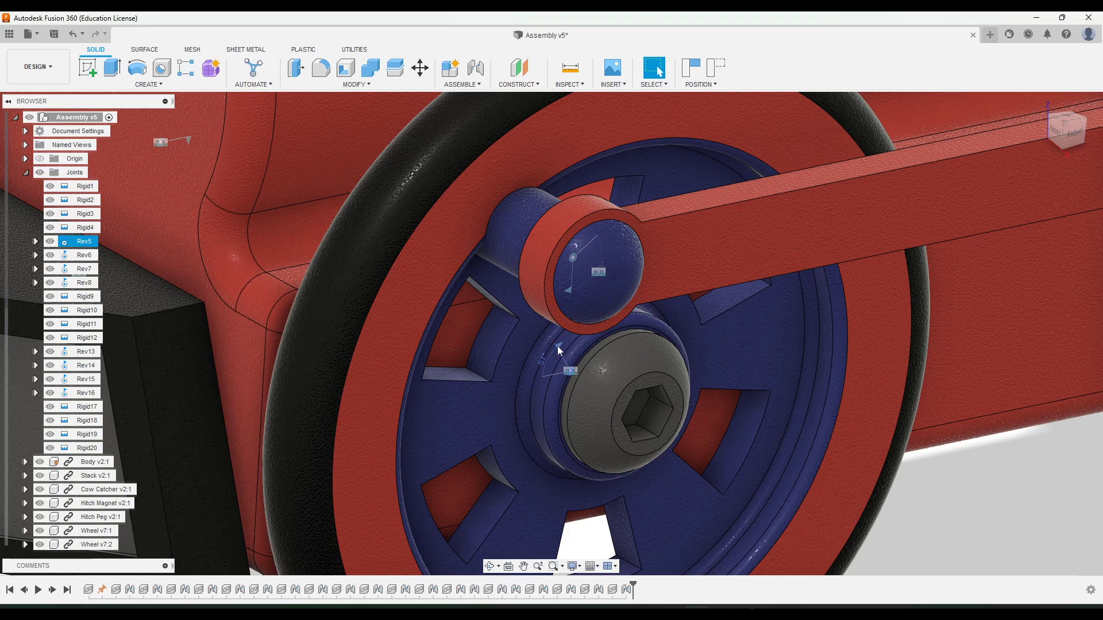
click(557, 346)
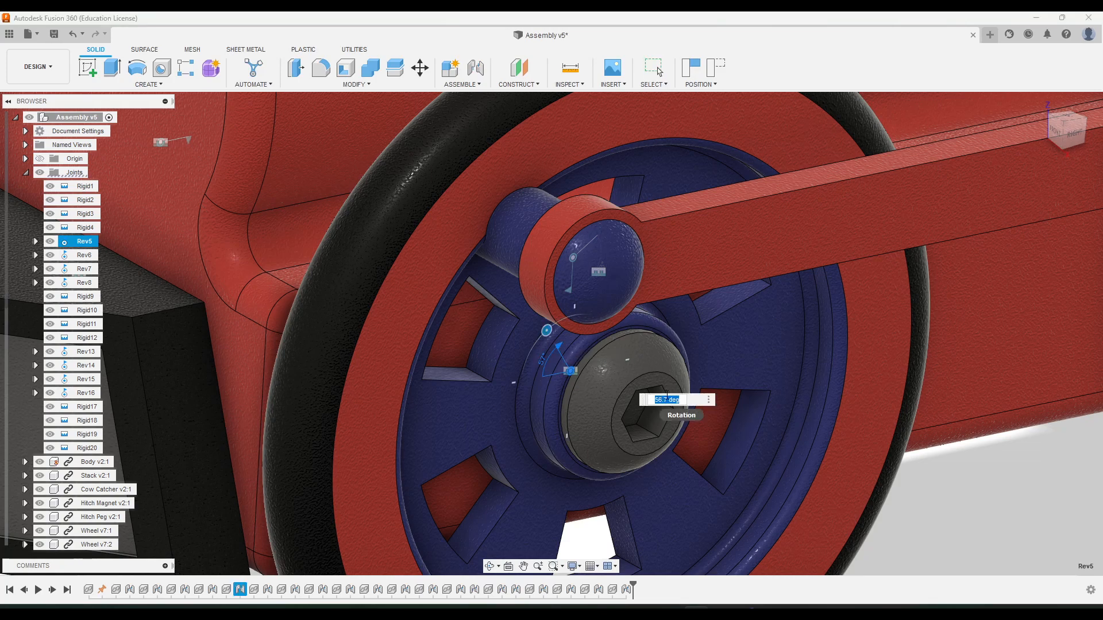
key(Return)
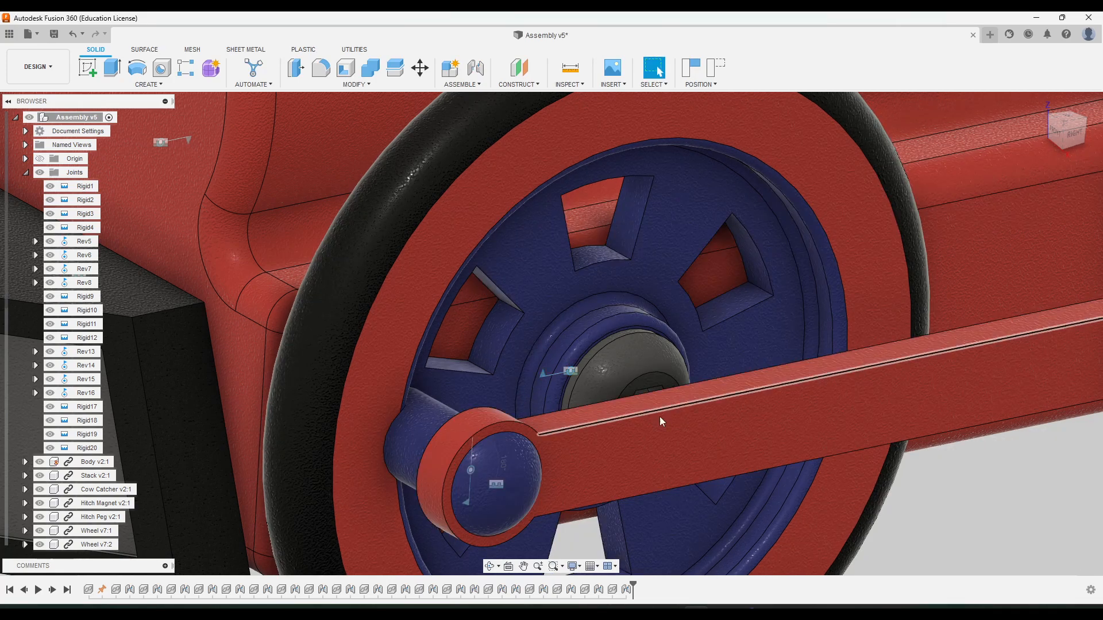
Step: Check the rotation angle of the rear wheel's revolute joint Rev6 on the same side, leaving it unchanged
scroll(660, 429, down, 4)
click(560, 452)
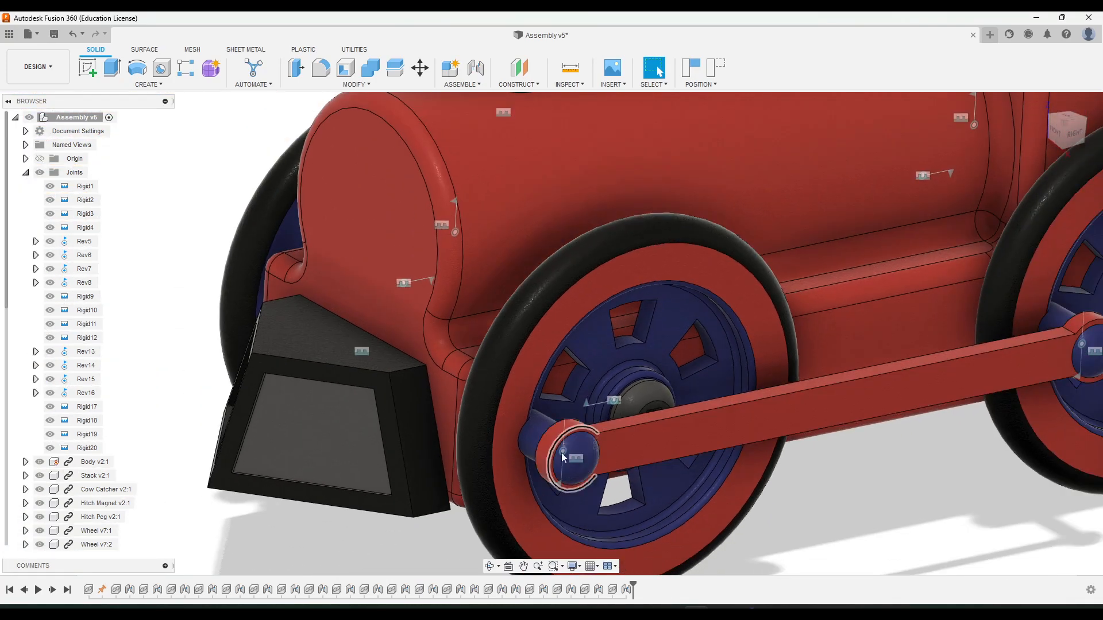
middle_drag(887, 463, 392, 483)
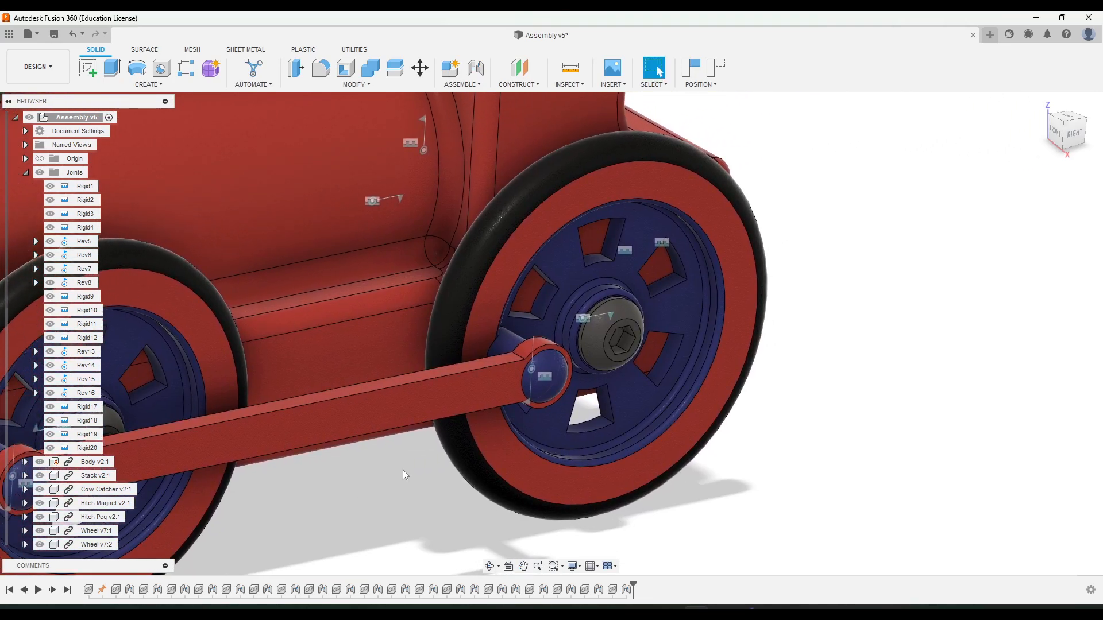
scroll(615, 320, up, 5)
click(556, 311)
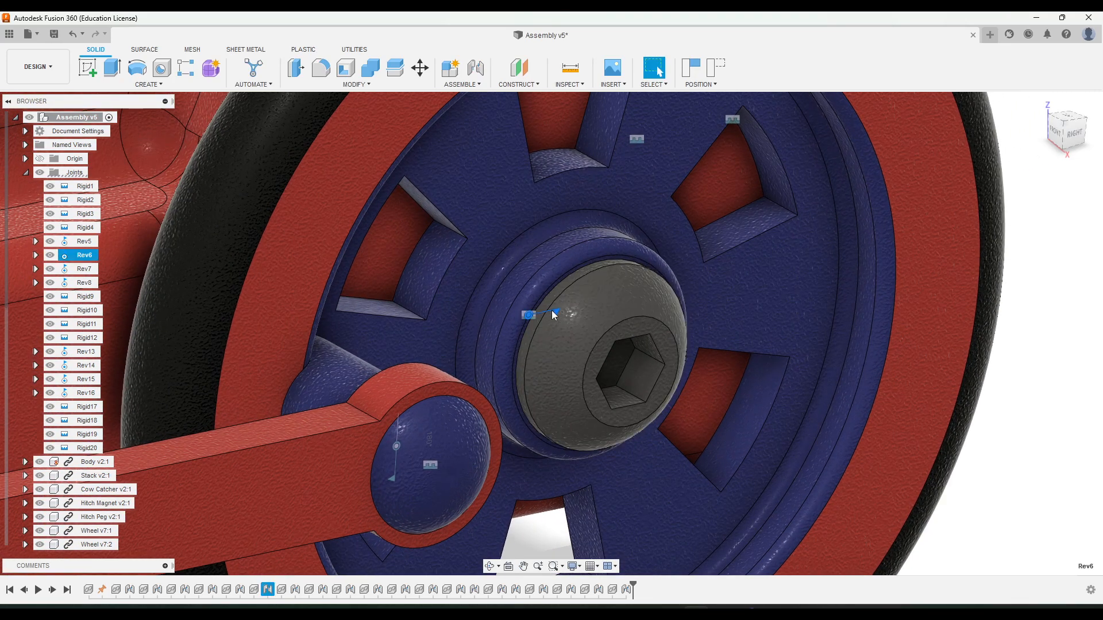
double_click(546, 312)
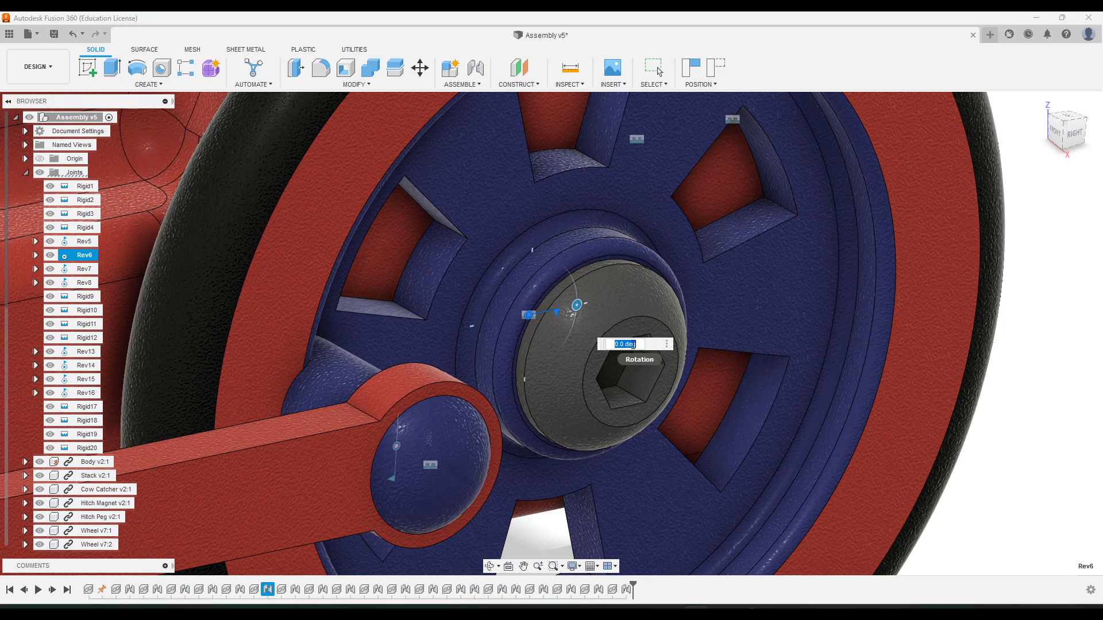
scroll(603, 411, down, 6)
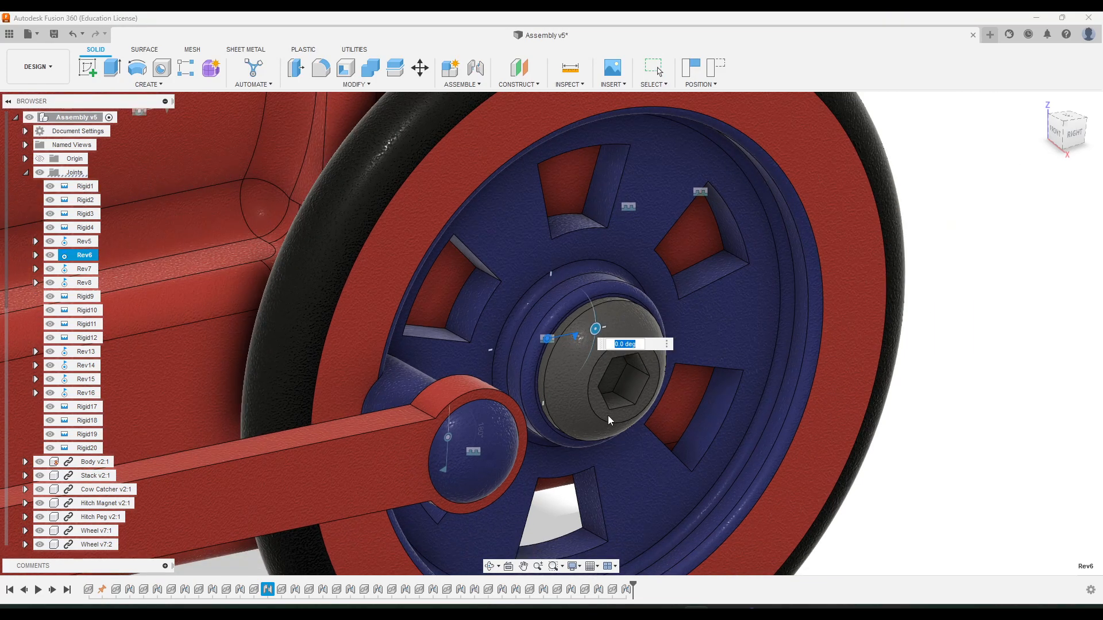
key(Escape)
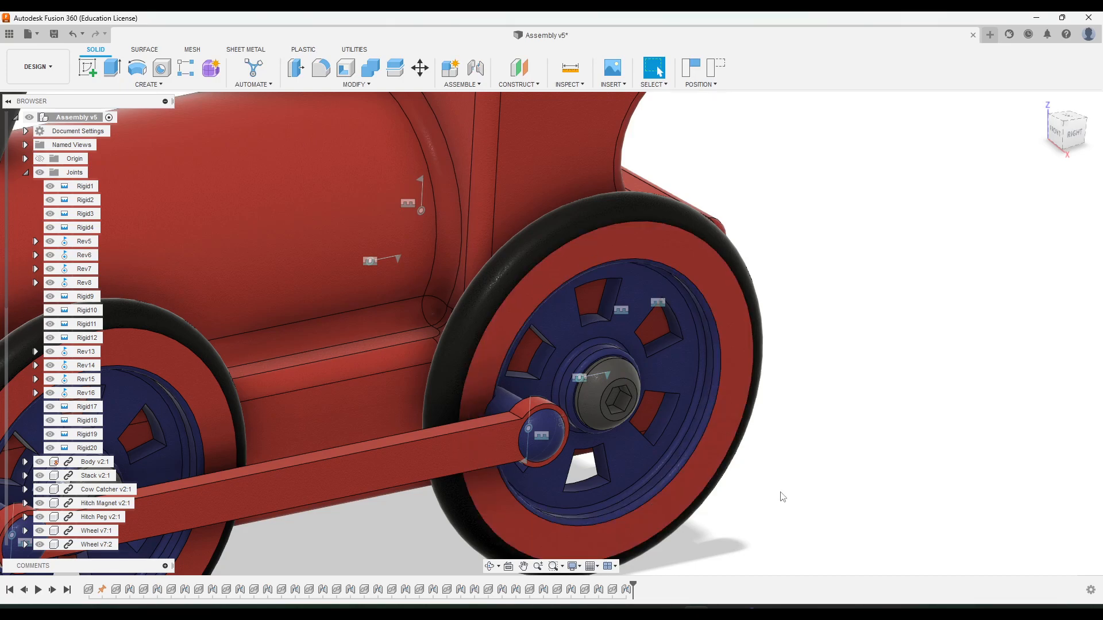
Step: Check the rotation angle of revolute joint Rev8 on the opposite side's front wheel, leaving it unchanged
scroll(608, 517, down, 5)
shift+middle_drag(584, 498, 618, 417)
scroll(622, 429, up, 5)
scroll(596, 405, up, 3)
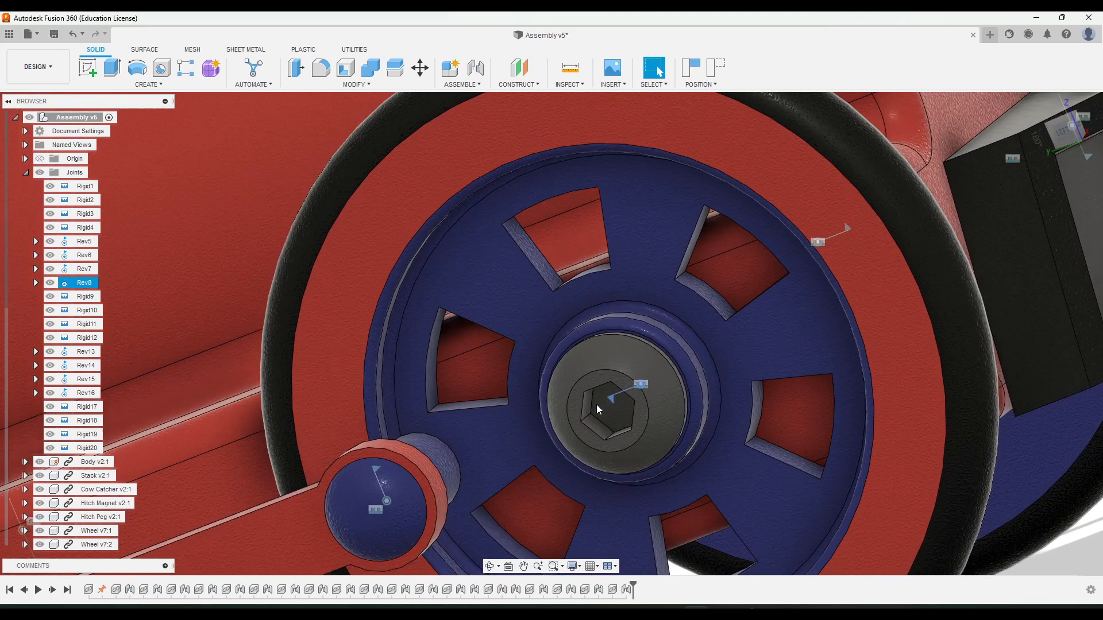
double_click(618, 394)
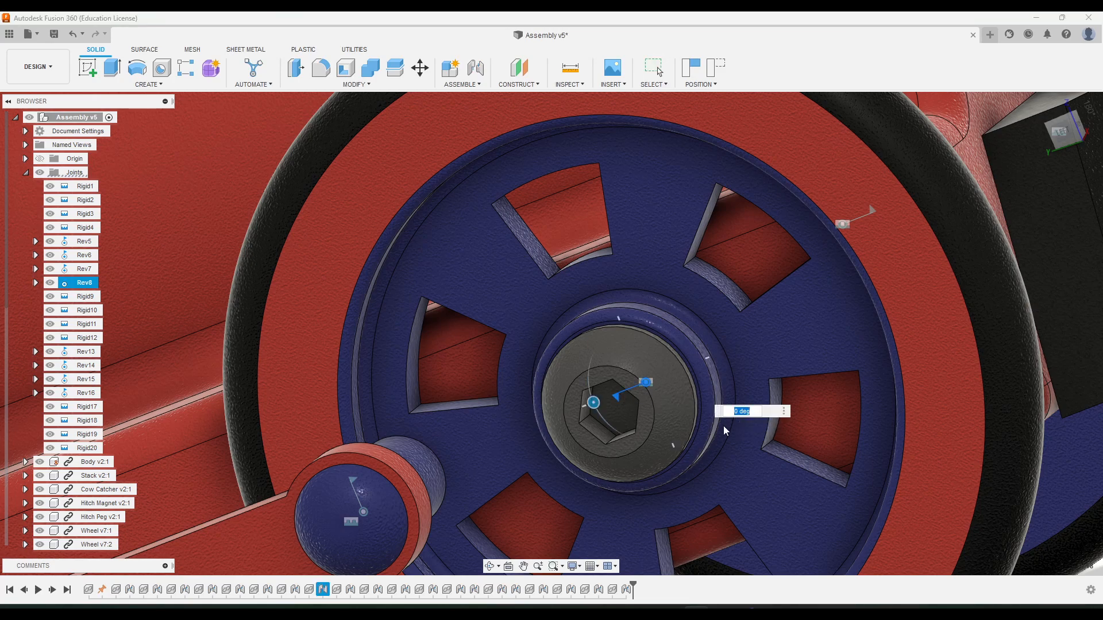
scroll(720, 439, down, 5)
shift+middle_drag(720, 439, 699, 401)
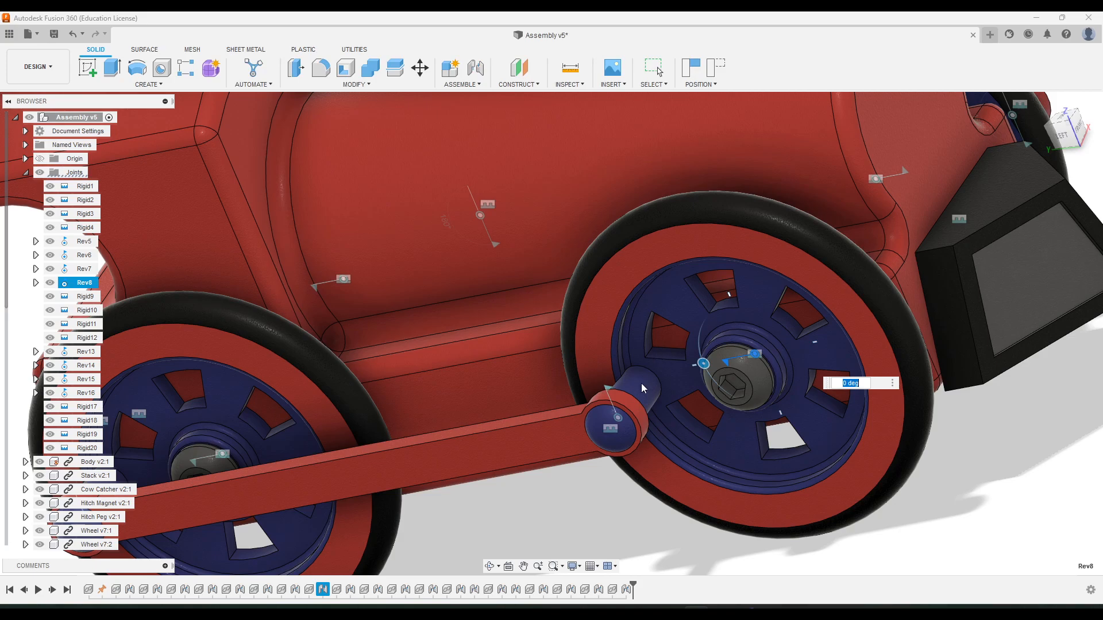
middle_drag(628, 405, 606, 418)
key(Escape)
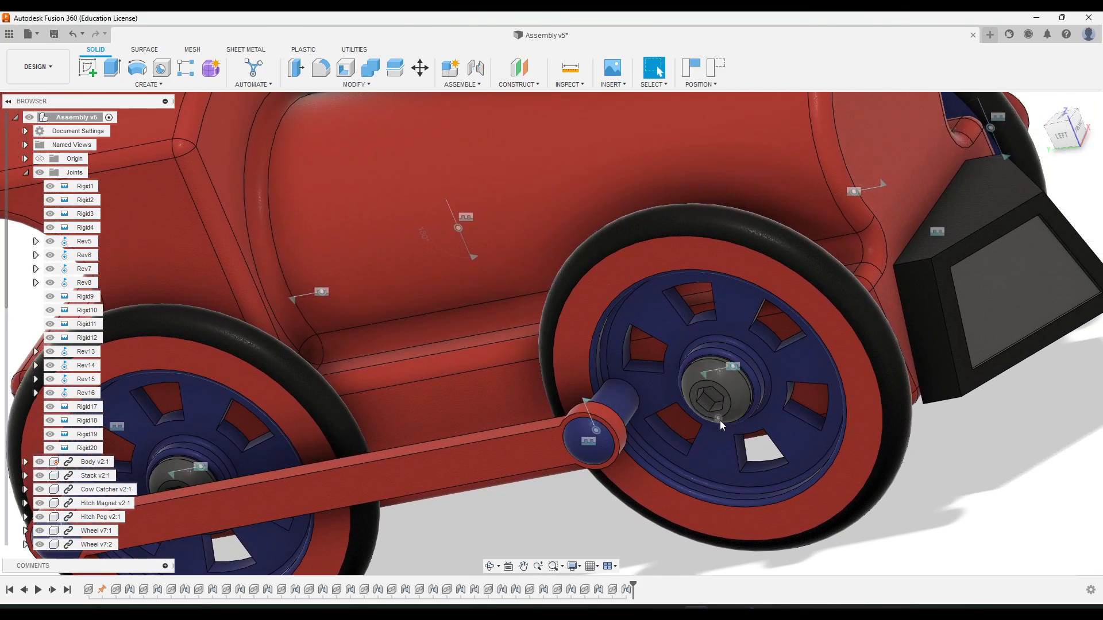
Step: Compare the crank and connecting rod positions on both sides of the locomotive
scroll(719, 421, down, 4)
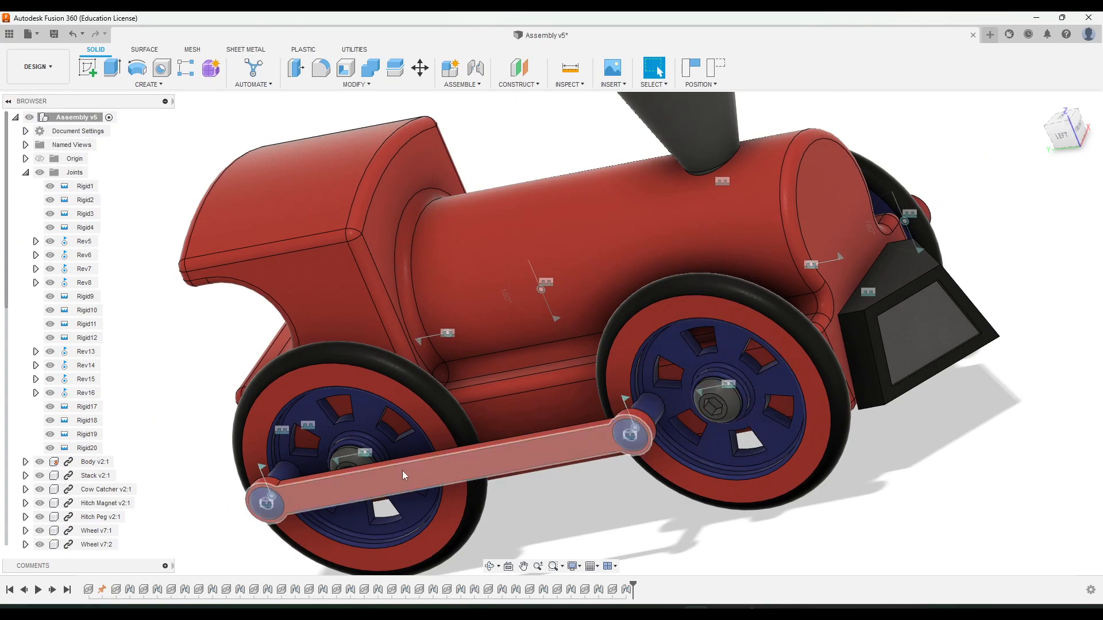
shift+middle_drag(793, 392, 684, 392)
middle_drag(836, 405, 459, 337)
shift+middle_drag(637, 396, 566, 399)
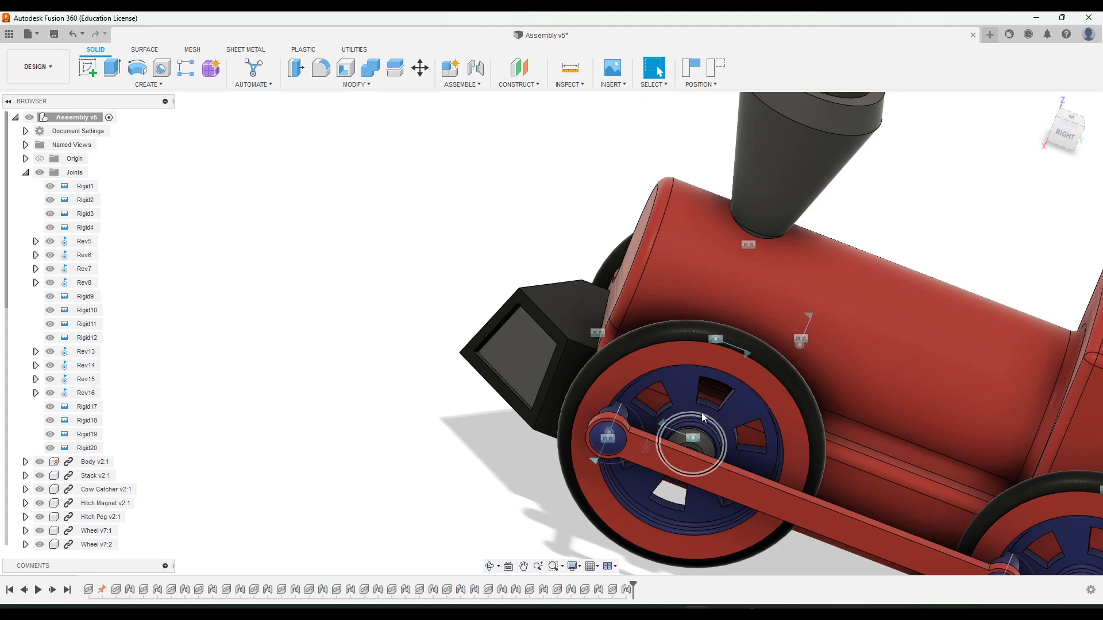
shift+middle_drag(597, 440, 812, 389)
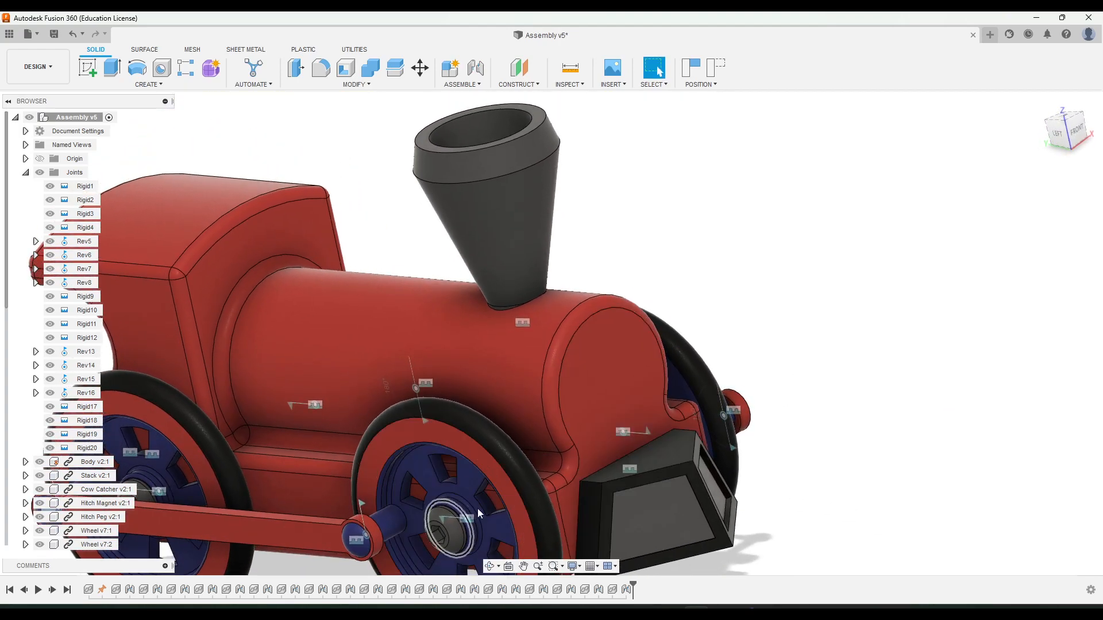
middle_drag(459, 488, 575, 407)
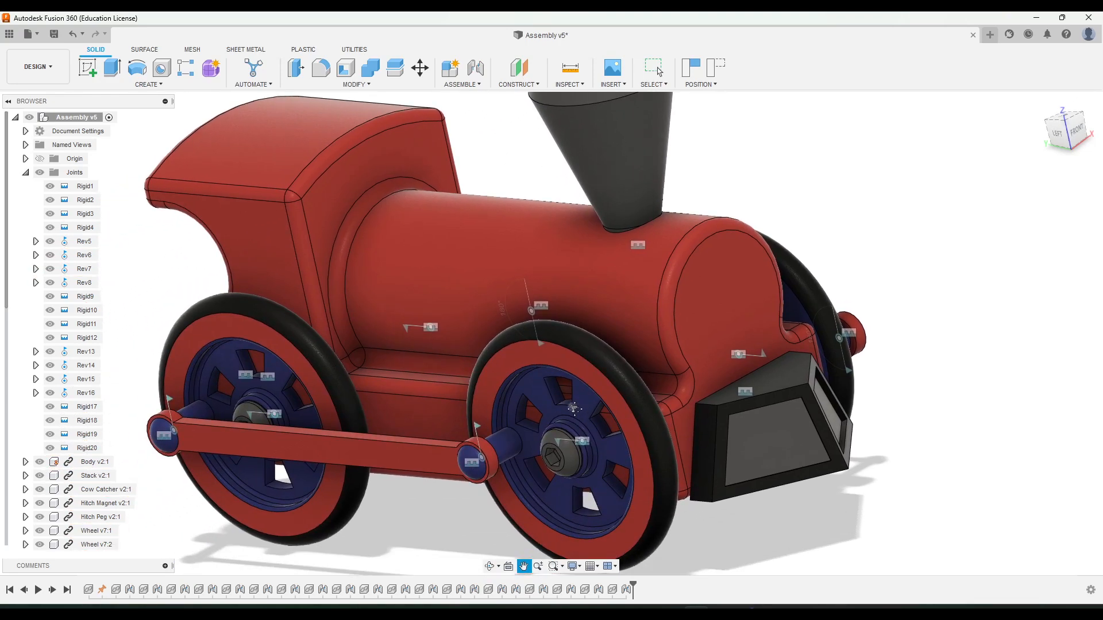
key(Escape)
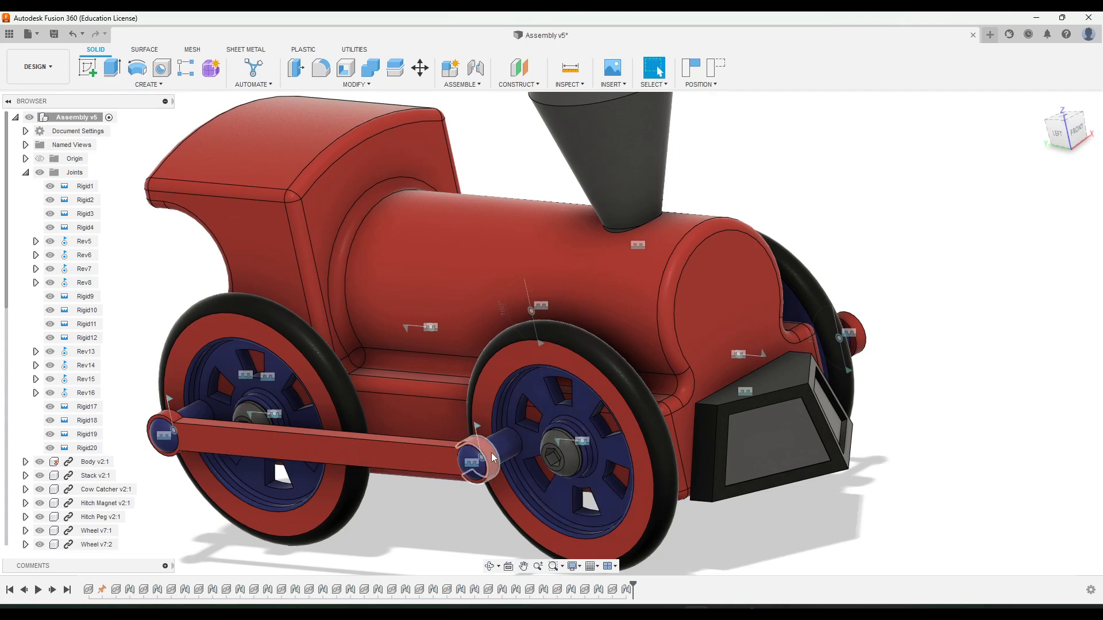
shift+middle_drag(634, 443, 680, 411)
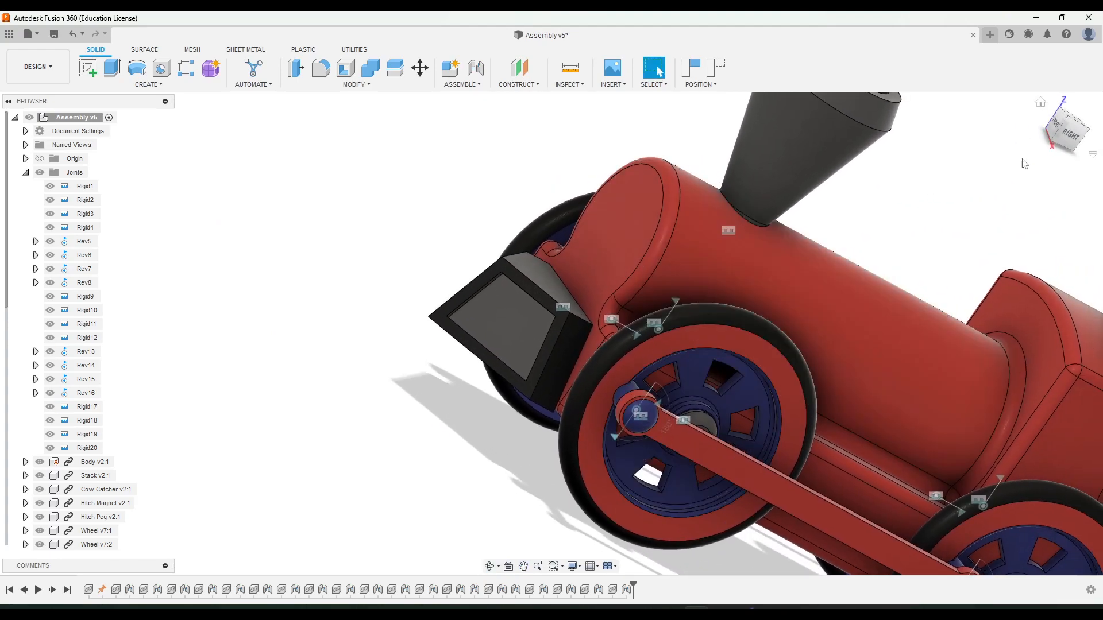
Step: Start a motion link, capturing the current positions of the moved components
click(1068, 121)
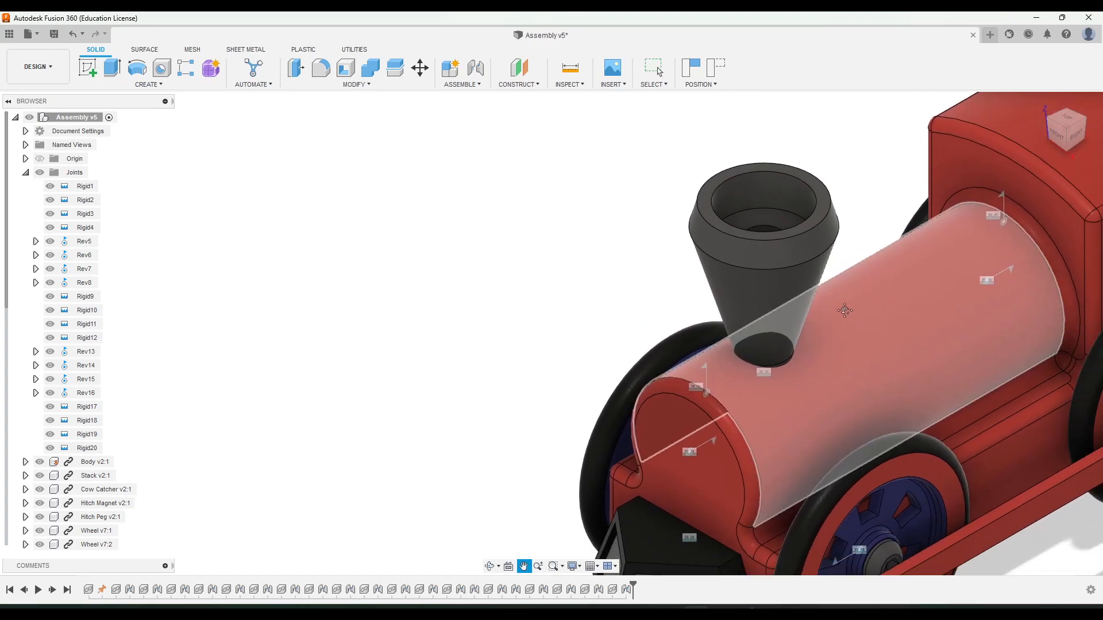
scroll(576, 351, up, 4)
scroll(602, 375, down, 6)
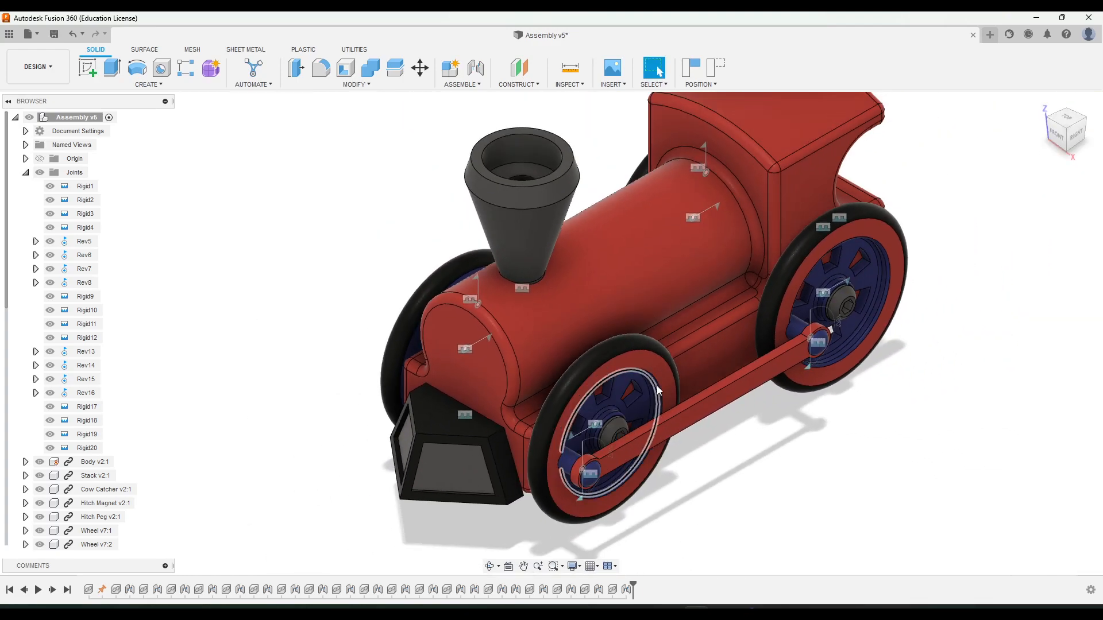
scroll(692, 327, up, 1)
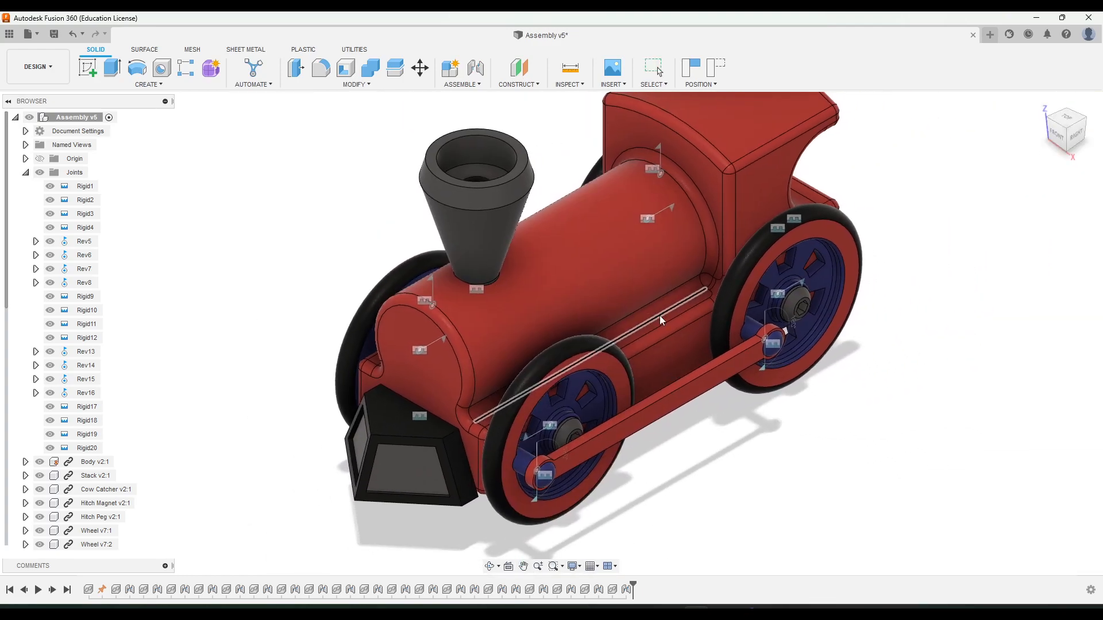
click(462, 84)
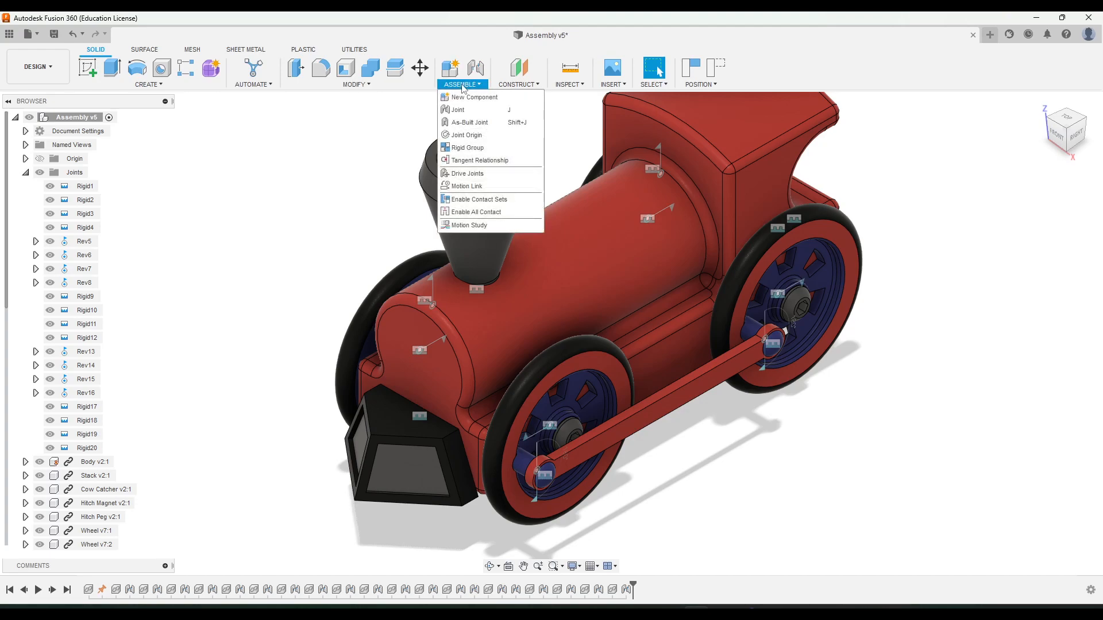
click(479, 189)
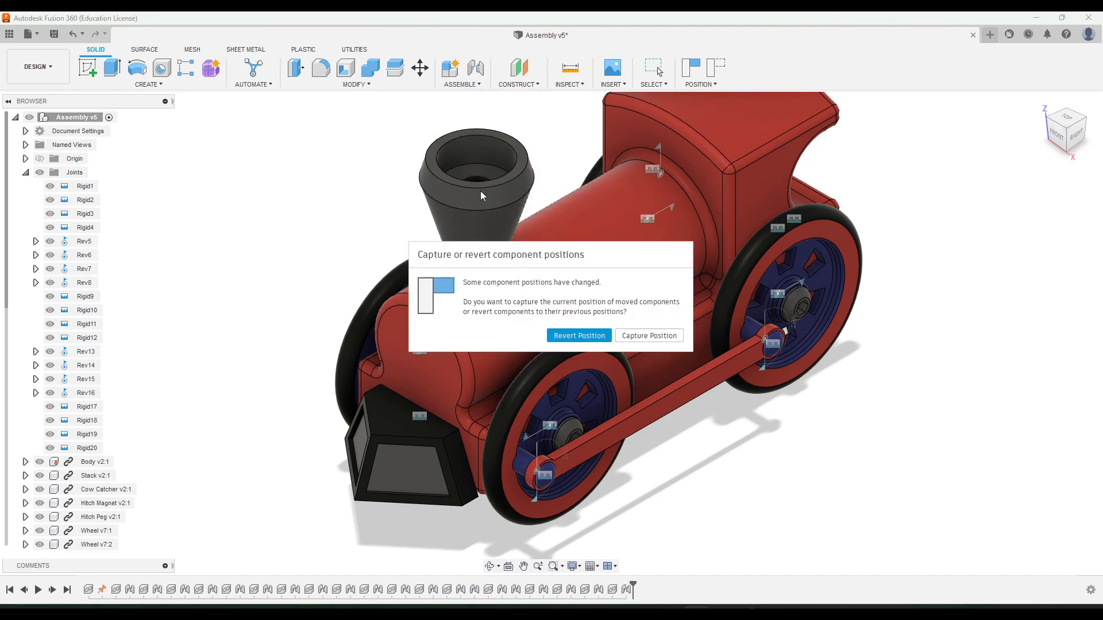
click(645, 336)
Step: Select the front wheel joint Rev5 and the rear wheel joint Rev6 on the same side as the pair to link
scroll(531, 474, up, 10)
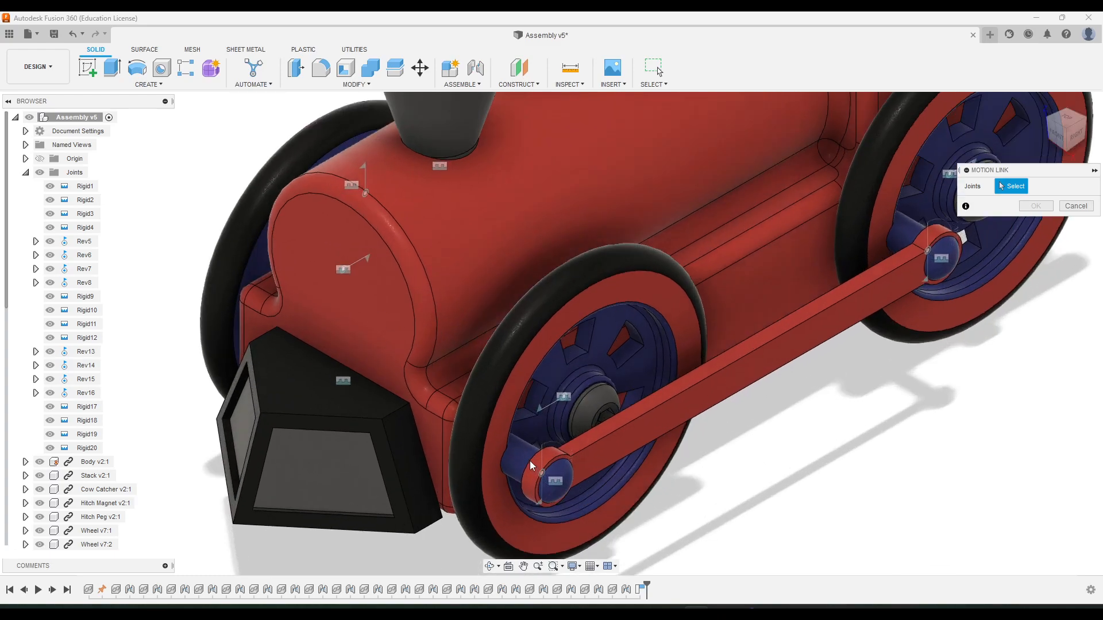
scroll(502, 374, up, 3)
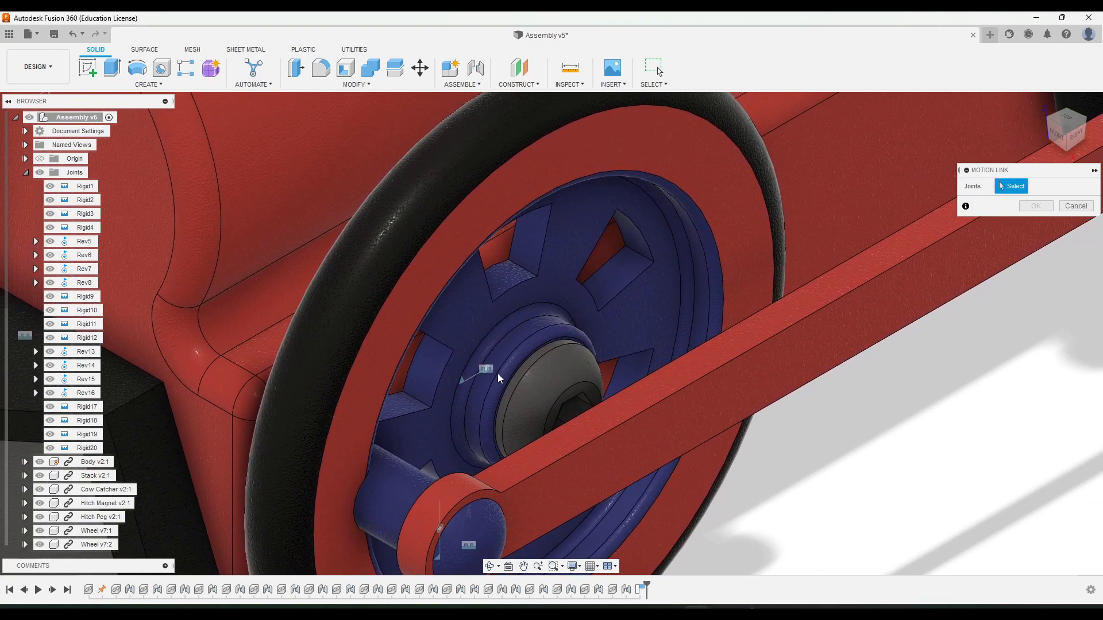
click(463, 379)
middle_drag(864, 195, 381, 378)
middle_drag(795, 183, 466, 467)
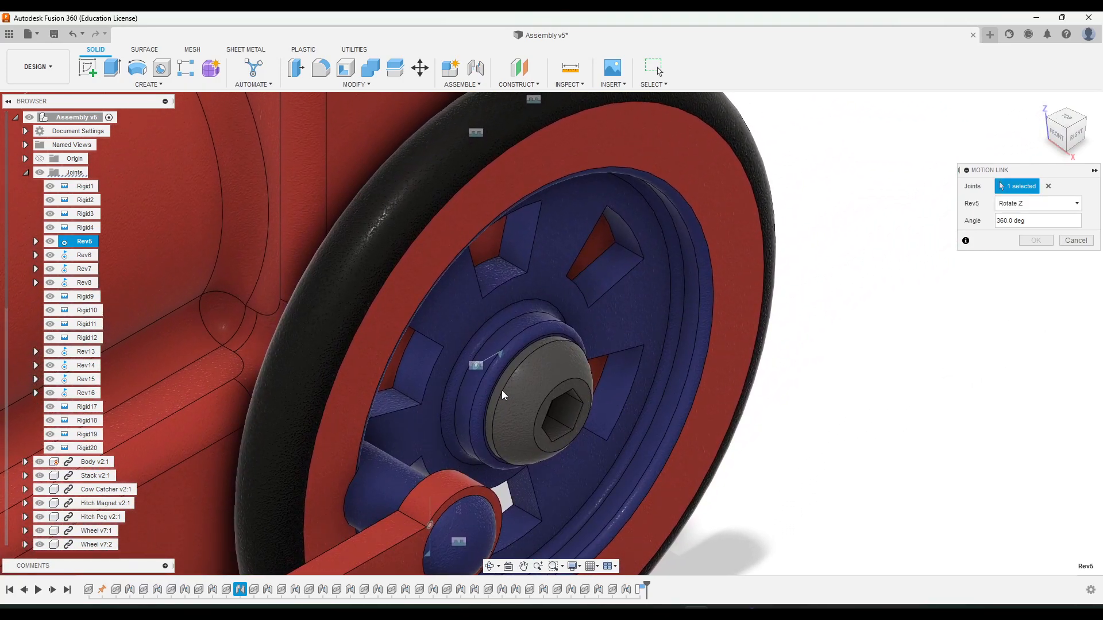
click(499, 353)
scroll(487, 422, down, 10)
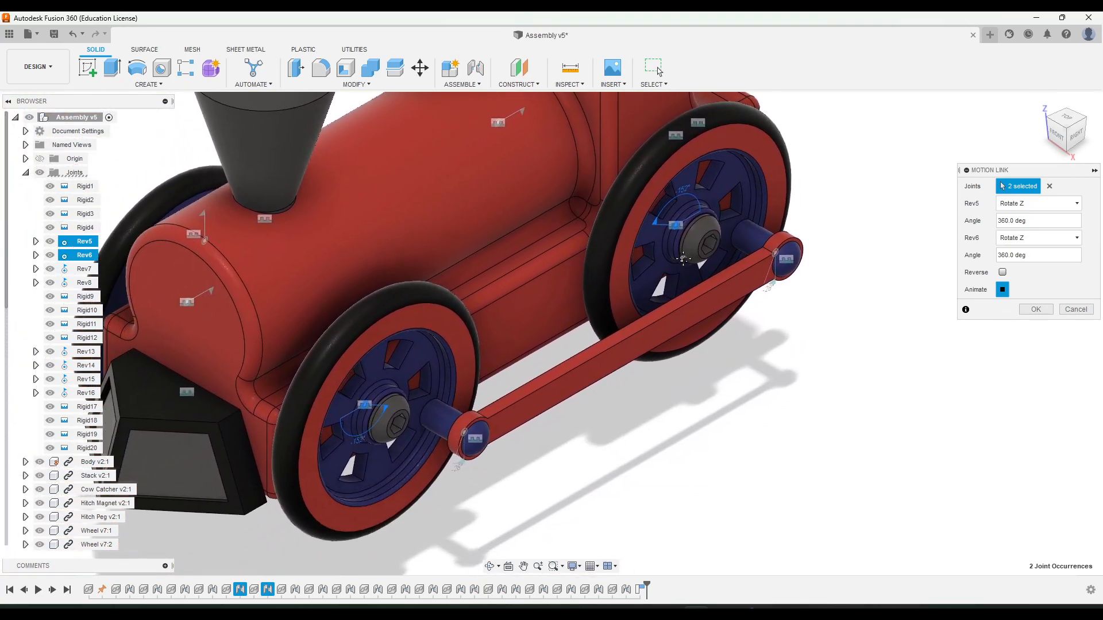
Step: Preview the Rev5–Rev6 link reversed, then create it unreversed with both joints rotating 360 degrees about Z
middle_drag(683, 259, 725, 270)
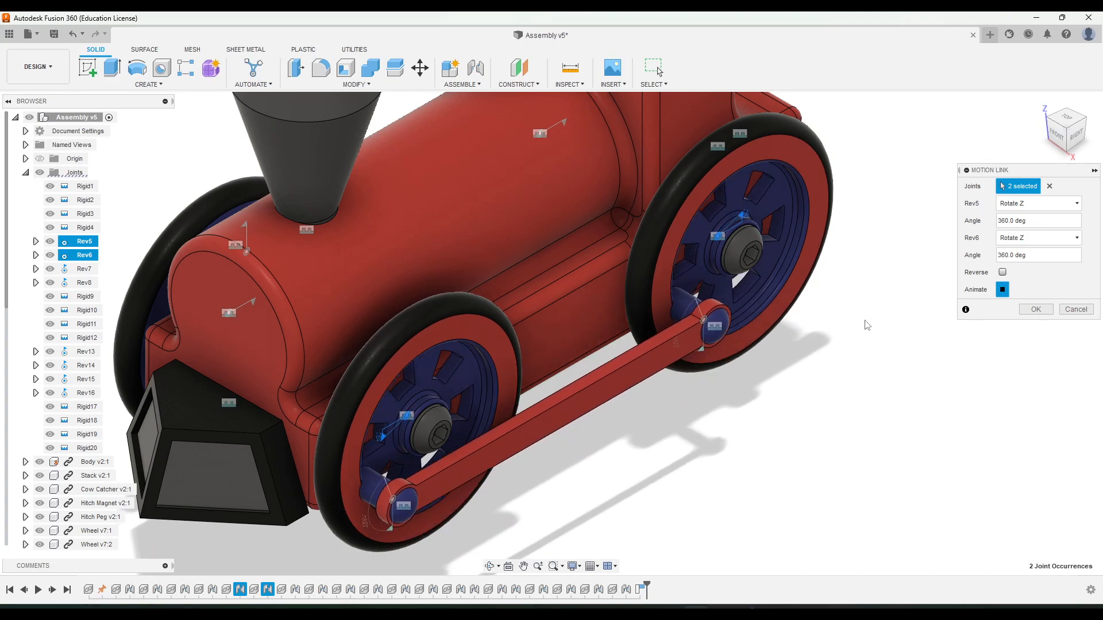
click(1002, 272)
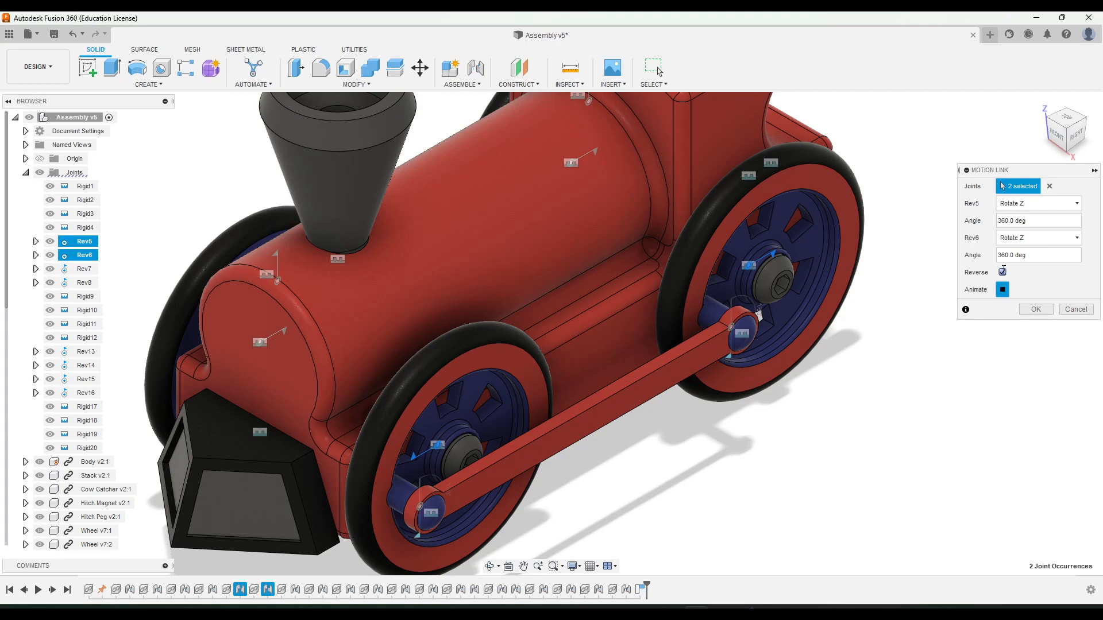
click(1002, 272)
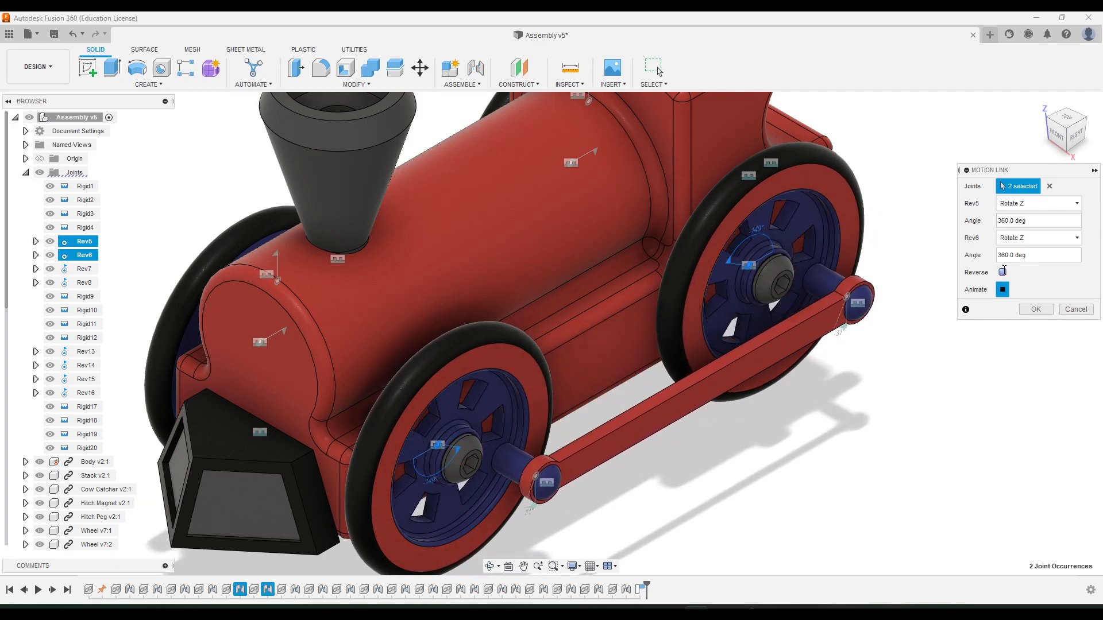
scroll(756, 374, down, 1)
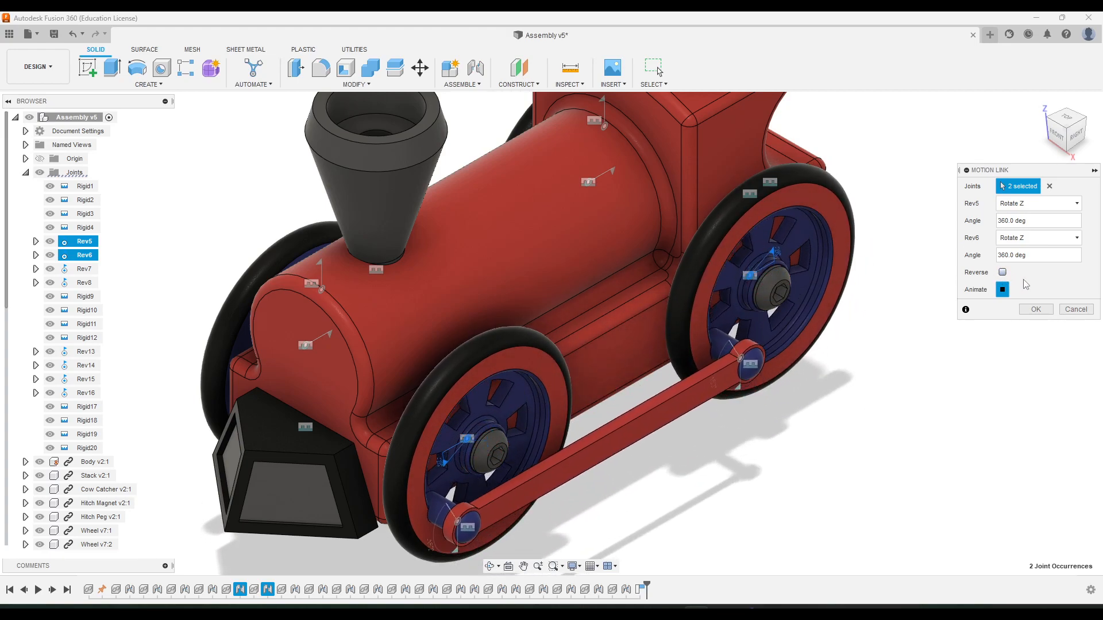
click(1035, 309)
Step: Test the linked wheels on the right side by moving their connecting rod through its rotation
middle_drag(725, 440, 821, 427)
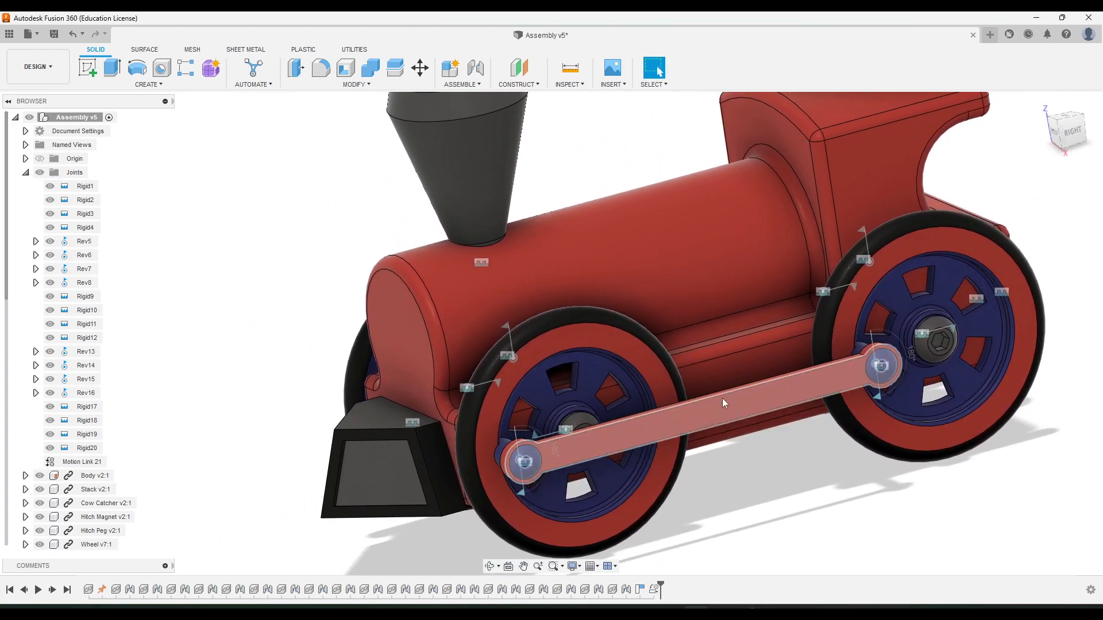
drag(716, 422, 692, 409)
drag(732, 369, 854, 317)
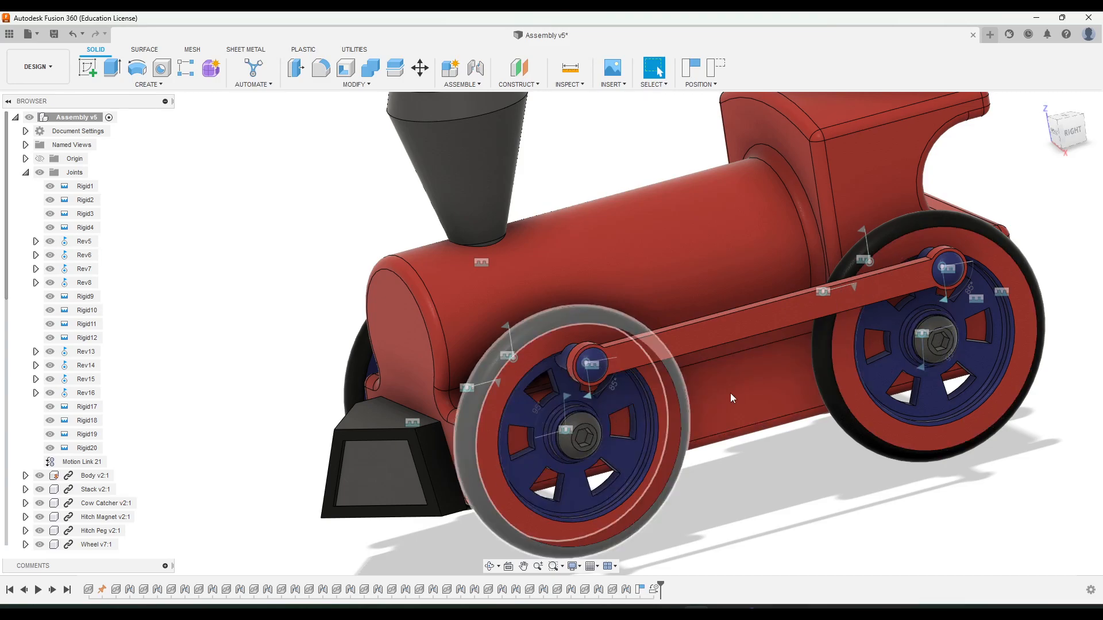
Step: Start a second motion link for the locomotive's left-side wheels, capturing the moved components' current positions
shift+middle_drag(620, 410, 842, 330)
scroll(731, 367, down, 2)
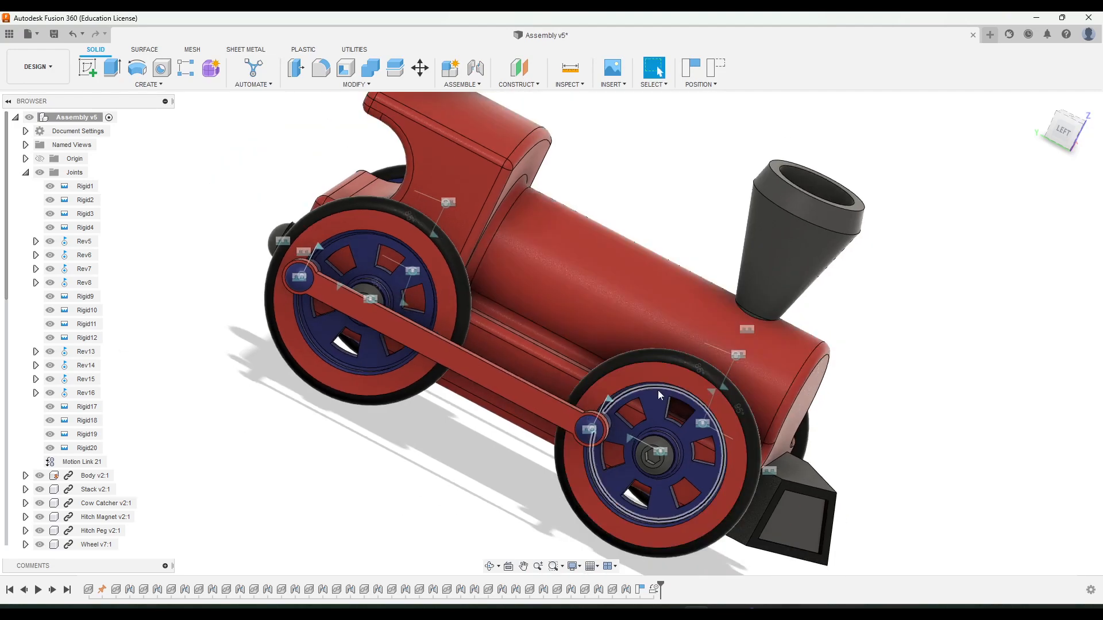
scroll(655, 384, up, 2)
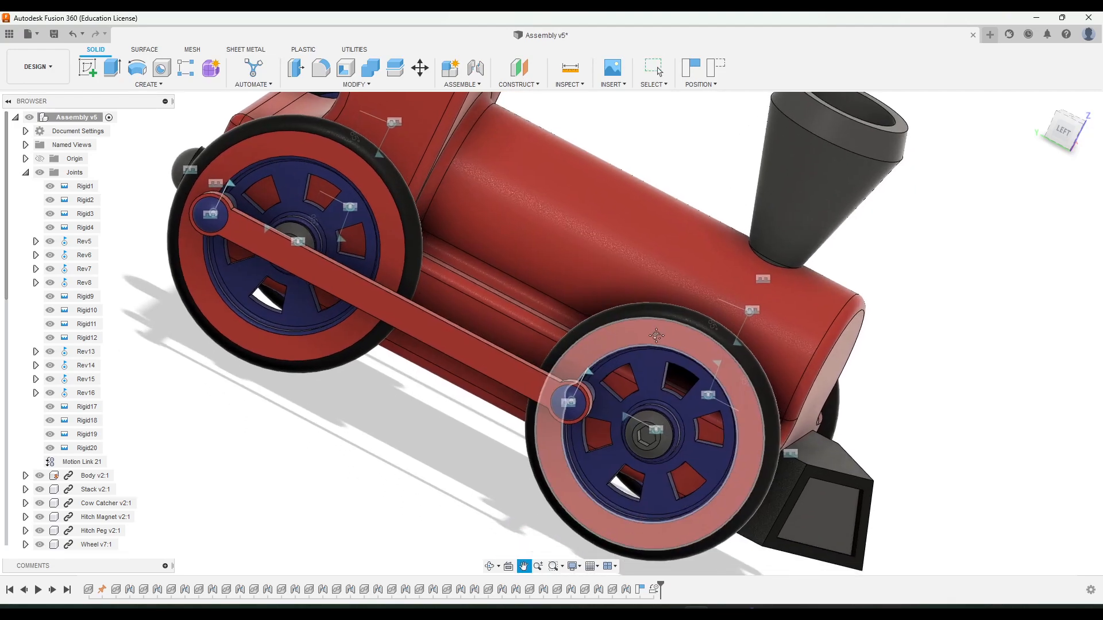
click(474, 86)
click(476, 188)
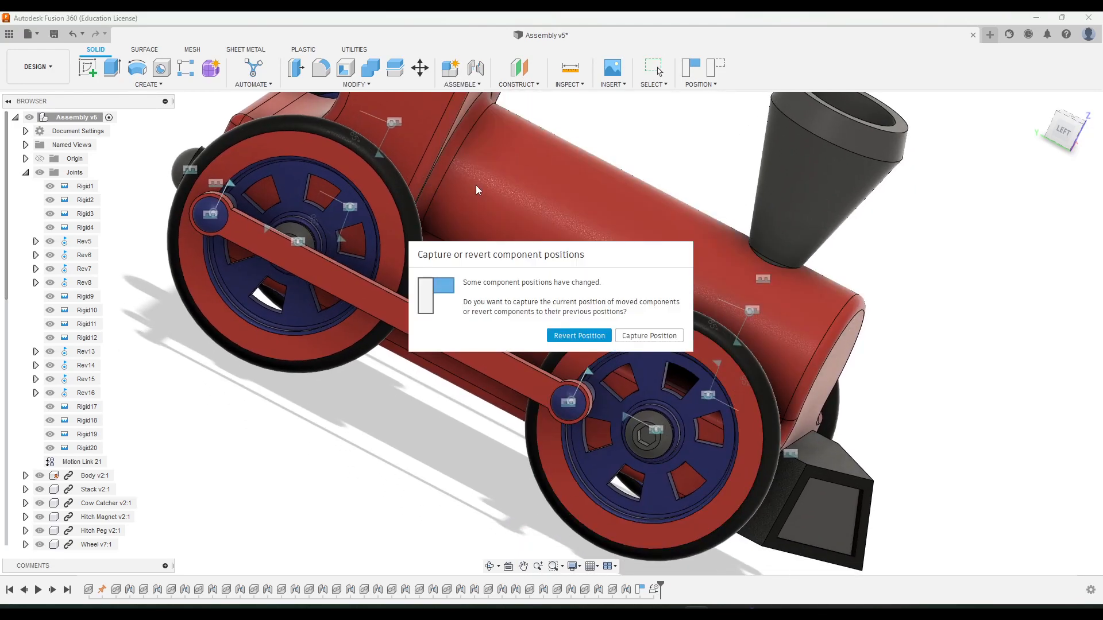
click(638, 336)
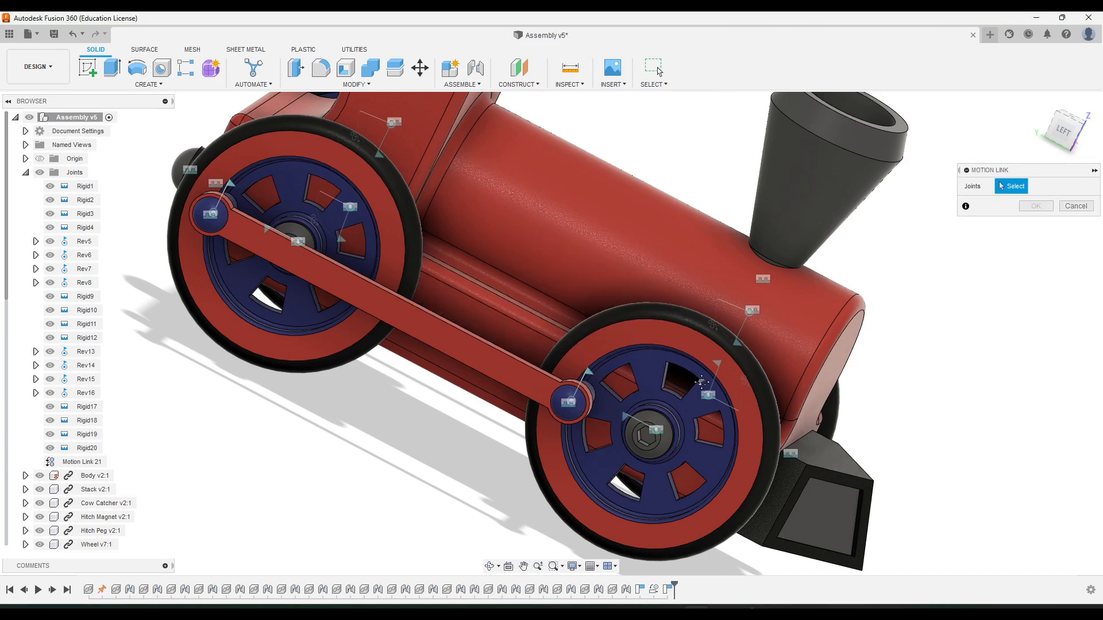
Step: Select the left side's front wheel joint Rev8 and rear wheel joint Rev7 as the pair to link
scroll(574, 350, up, 5)
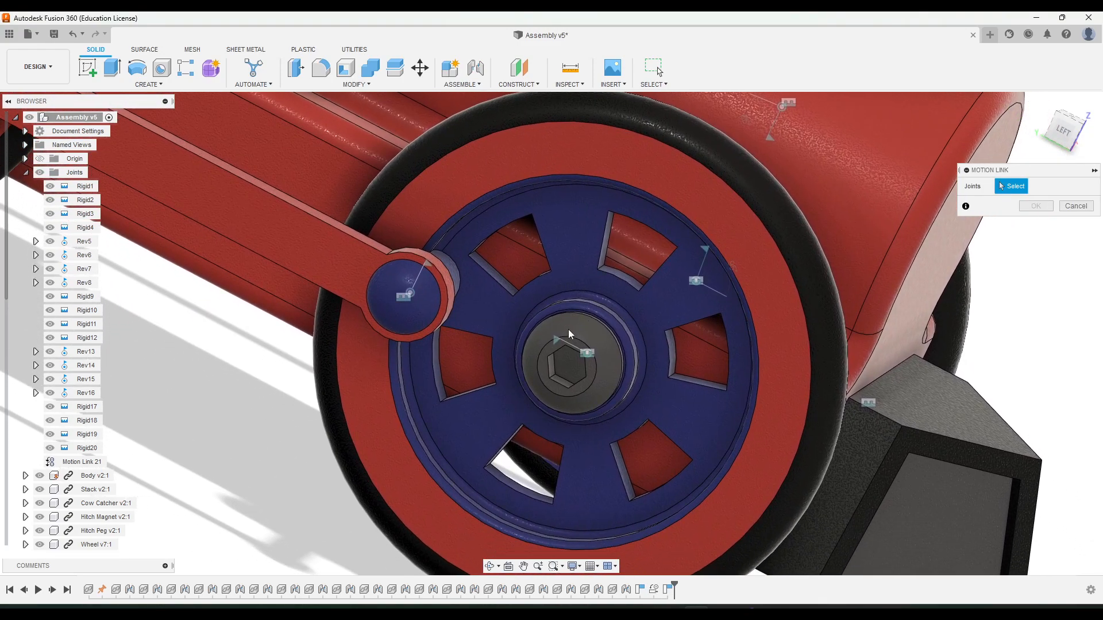
click(569, 344)
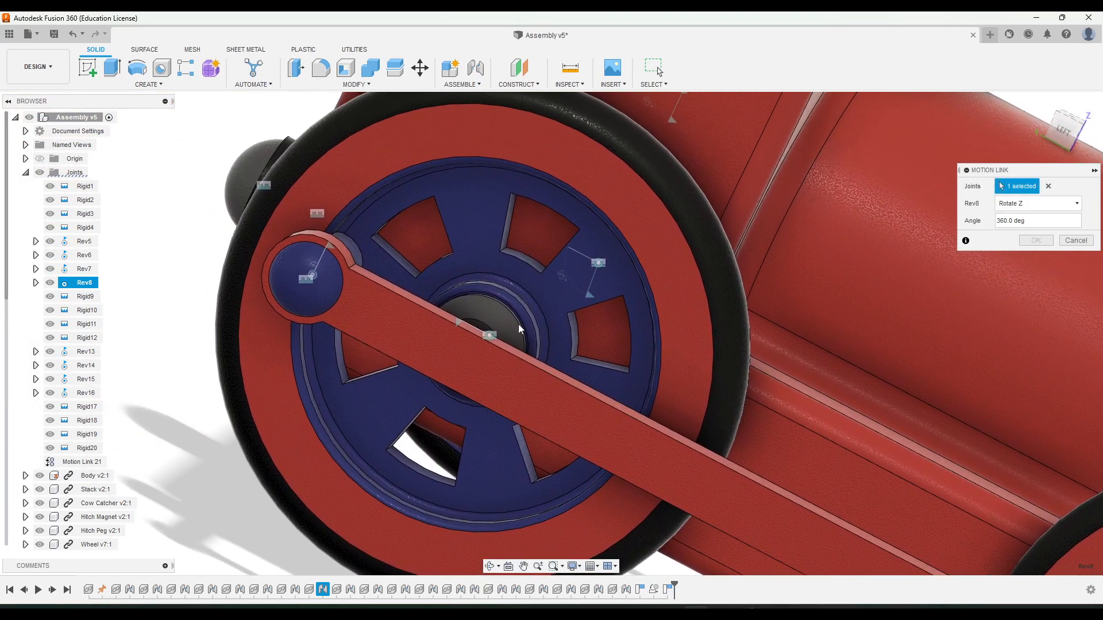
scroll(494, 312, up, 3)
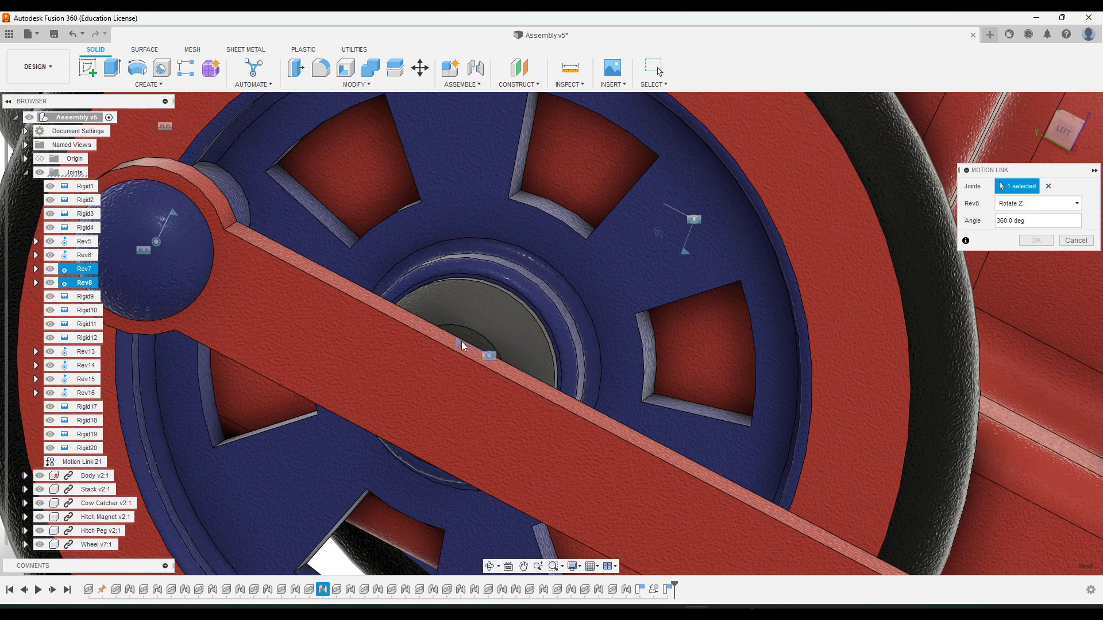
click(461, 341)
scroll(671, 346, down, 10)
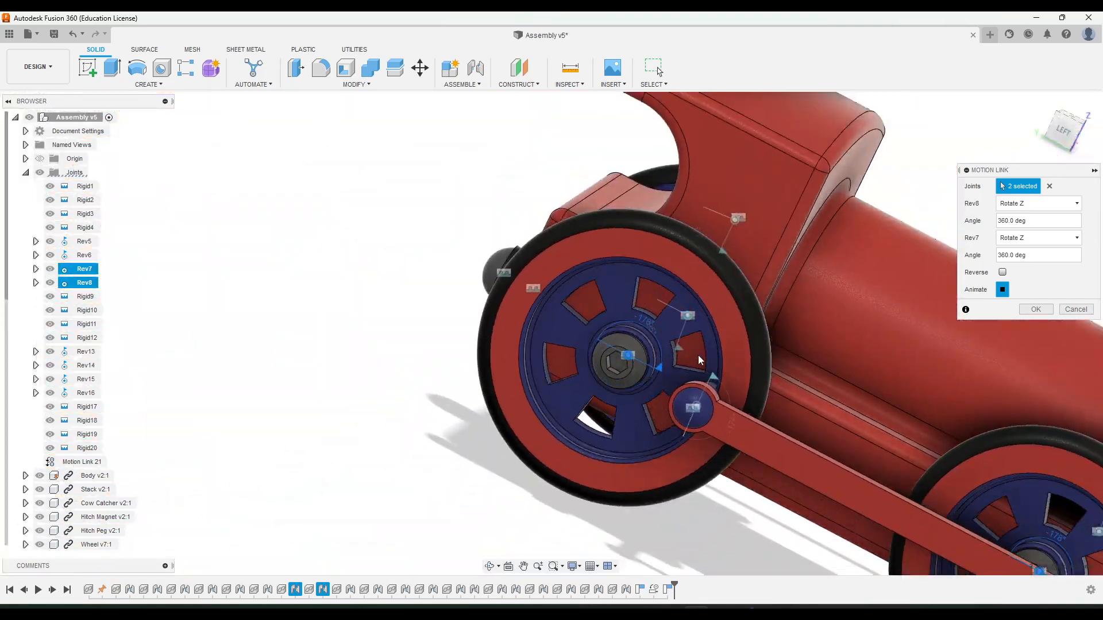
Step: Preview the Rev8–Rev7 link reversed, then create it unreversed with both joints rotating 360 degrees about Z
scroll(784, 325, down, 3)
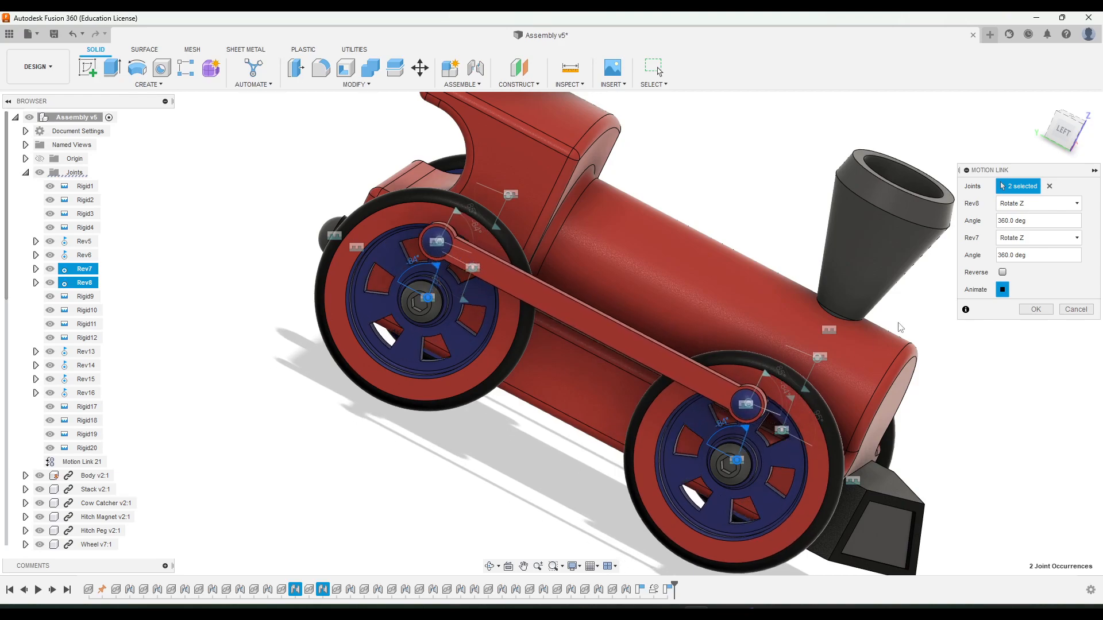
click(1001, 272)
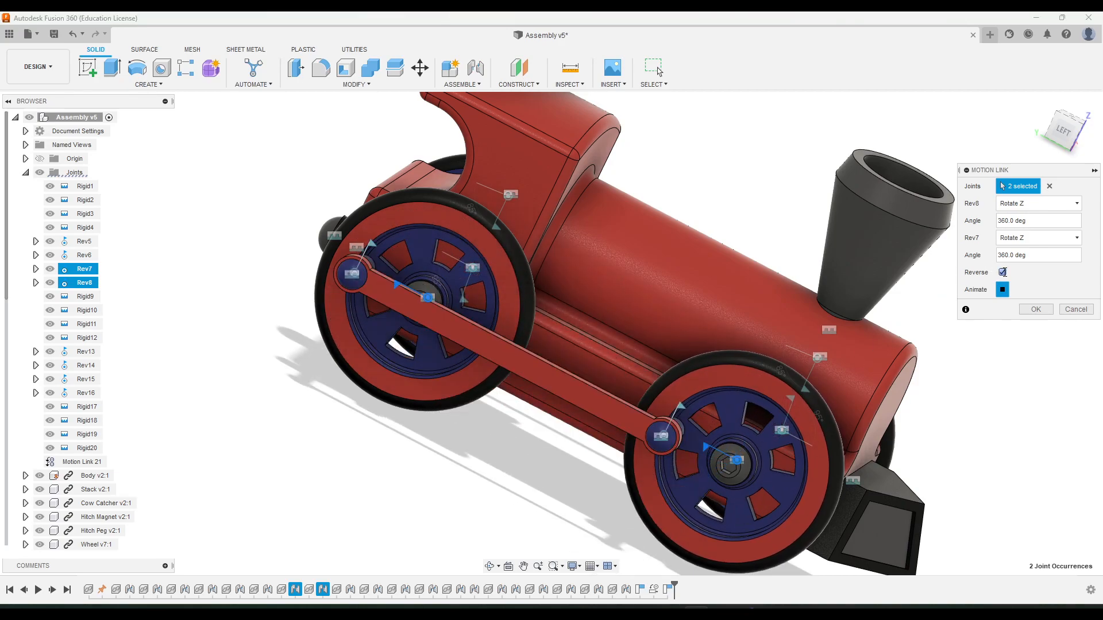
click(1002, 272)
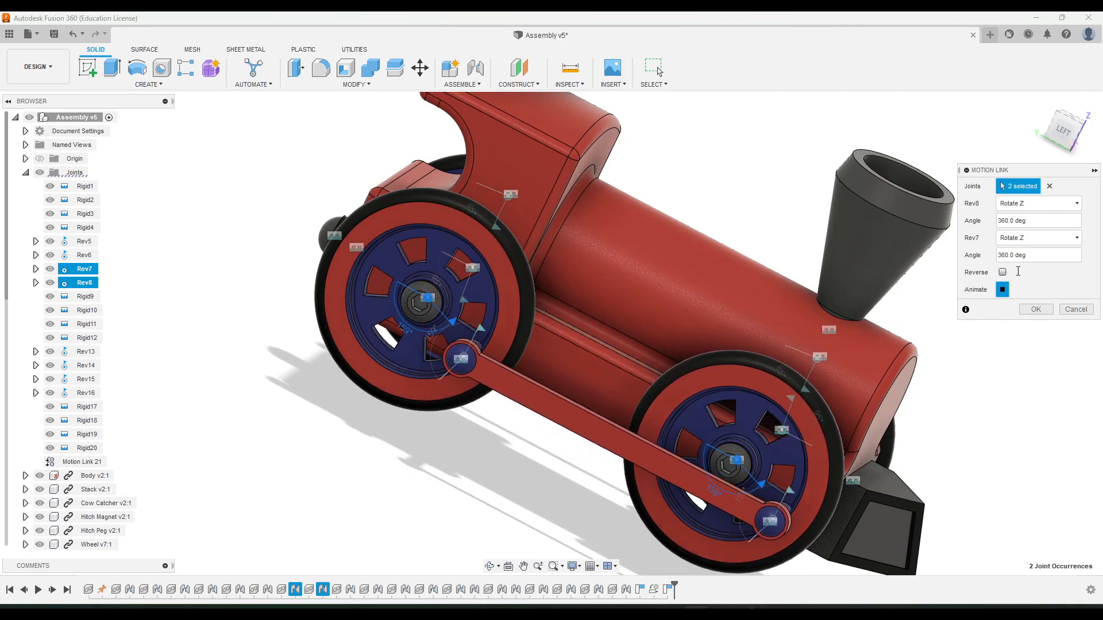
click(1033, 309)
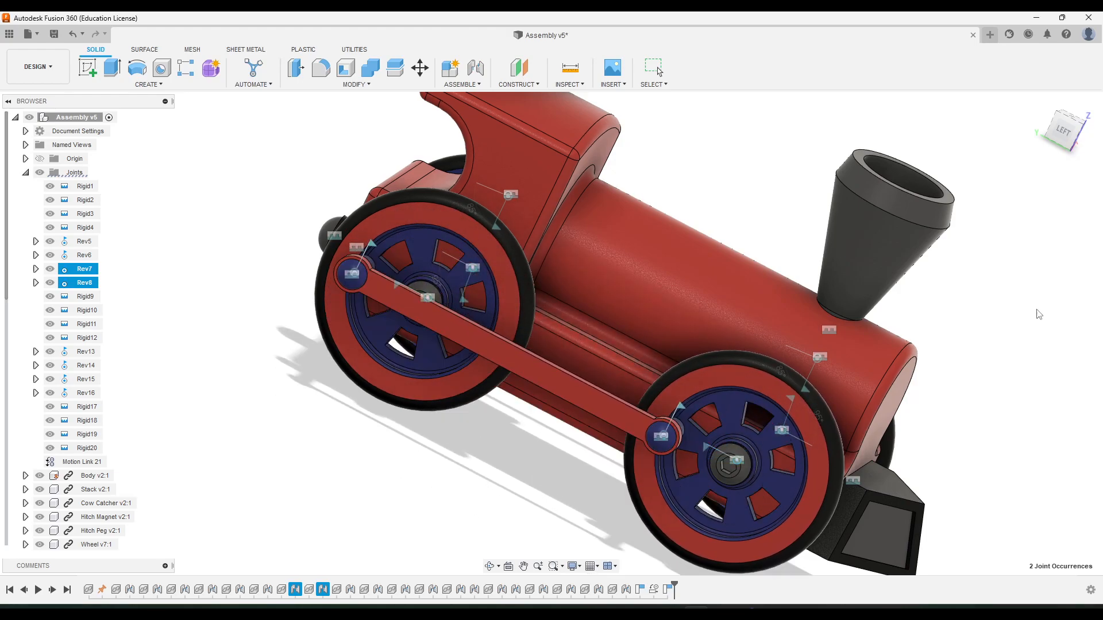
Step: Set the rotation angle of the right front wheel's revolute joint Rev5 to 180 degrees
shift+middle_drag(968, 369, 680, 426)
click(621, 429)
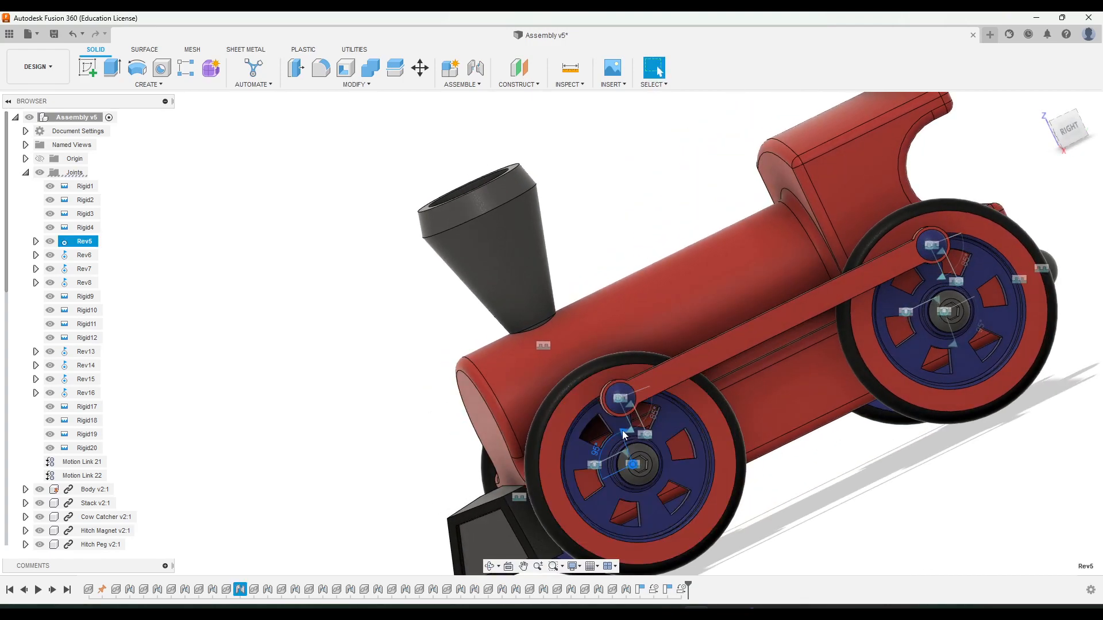
double_click(622, 431)
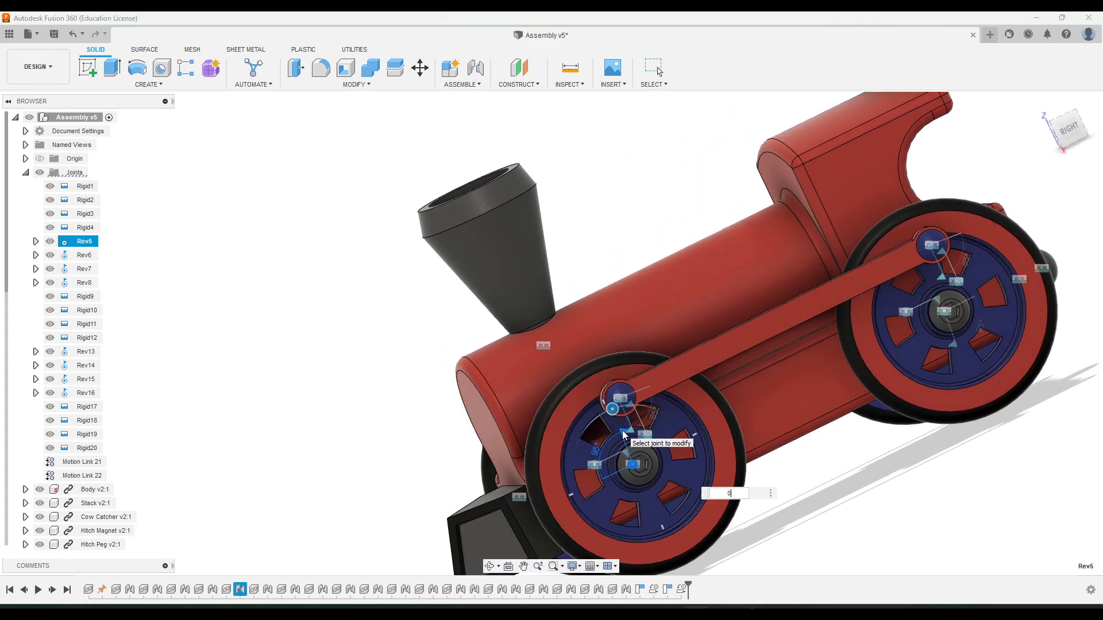
text(180)
key(Return)
Step: Start a third motion link from the home view, capturing the components' current positions
middle_drag(821, 470, 859, 378)
click(1067, 134)
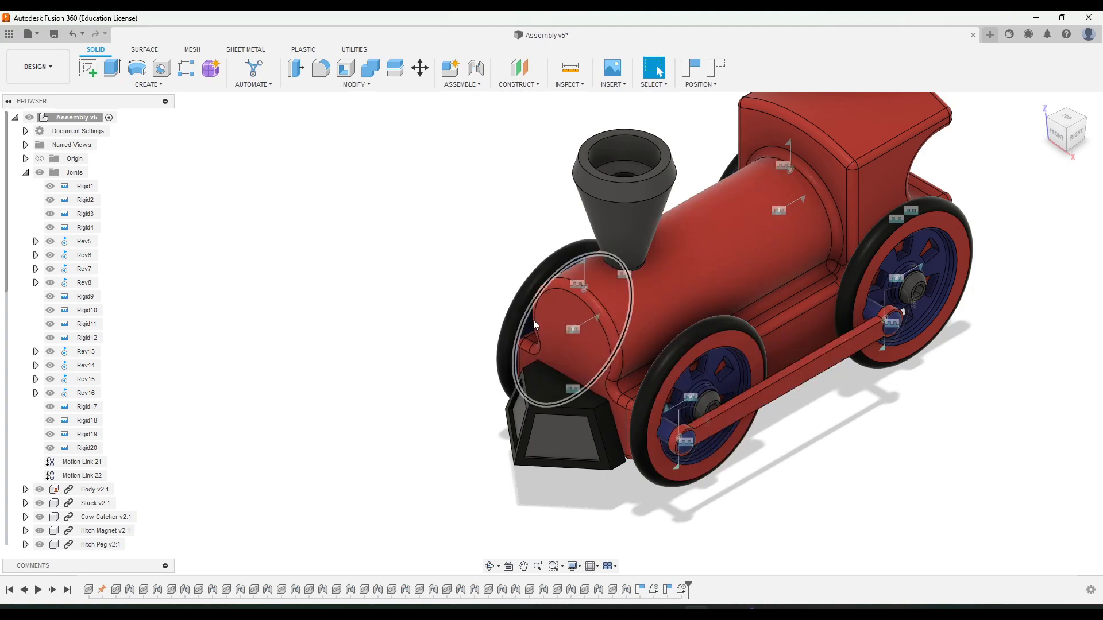
middle_drag(644, 300, 596, 322)
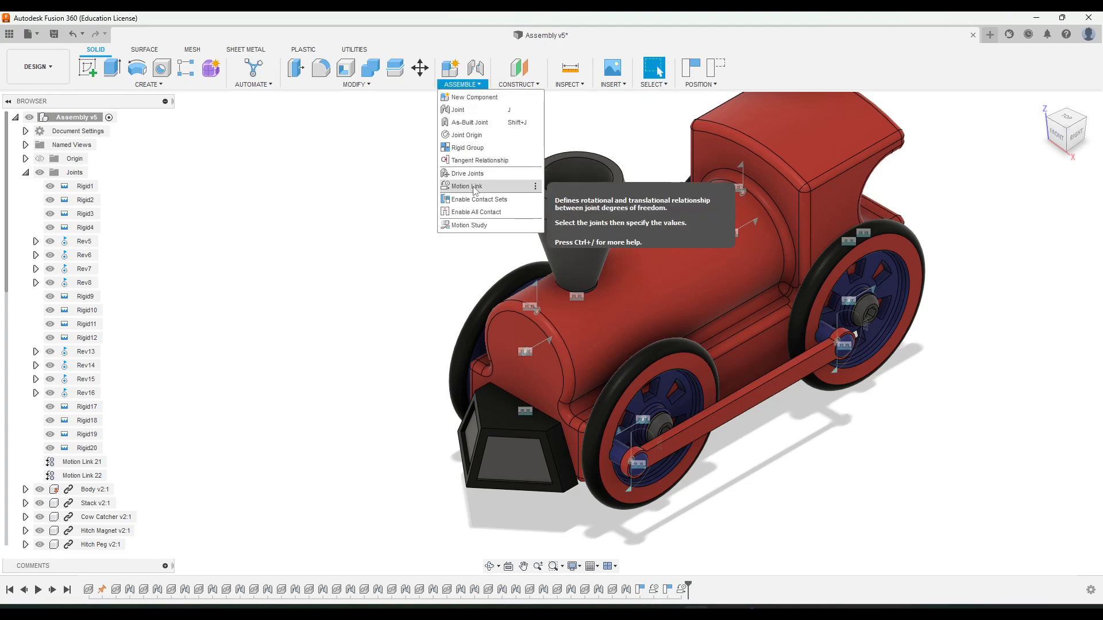
click(470, 186)
click(651, 336)
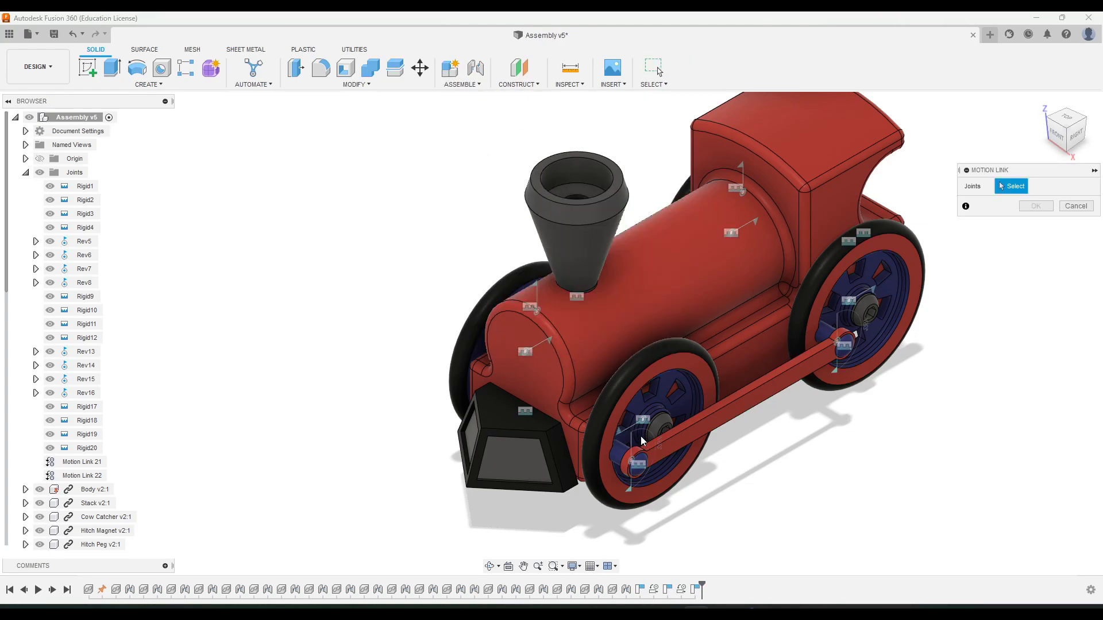
Step: Select the two front wheel joints, Rev5 on the right side and Rev8 on the left side, as the pair to link
scroll(639, 433, up, 10)
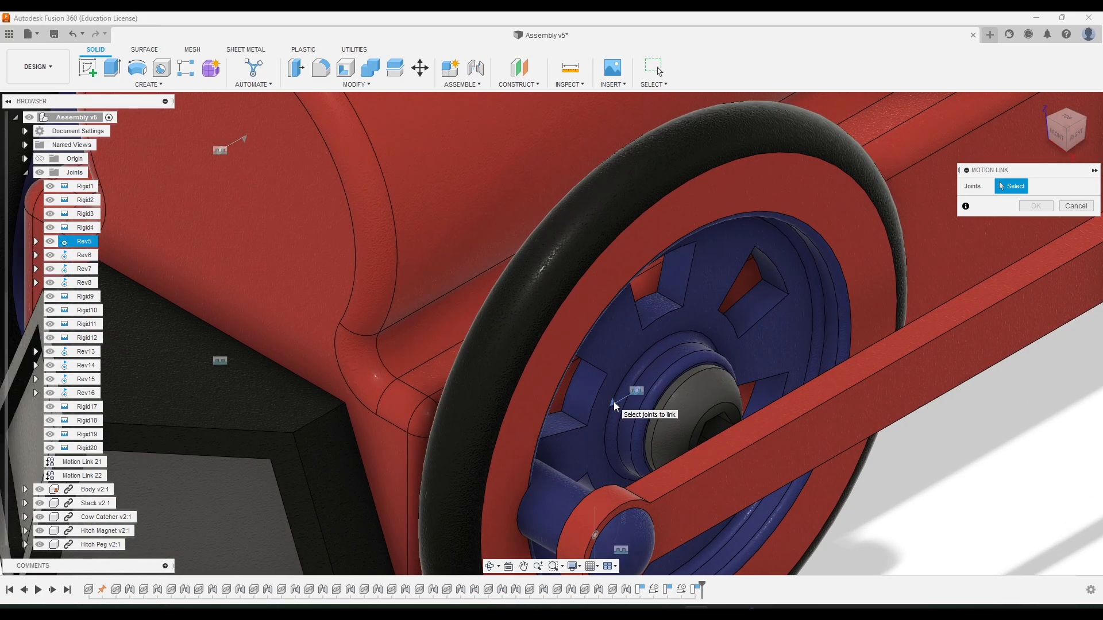
click(614, 401)
scroll(615, 407, down, 5)
shift+middle_drag(549, 394, 661, 425)
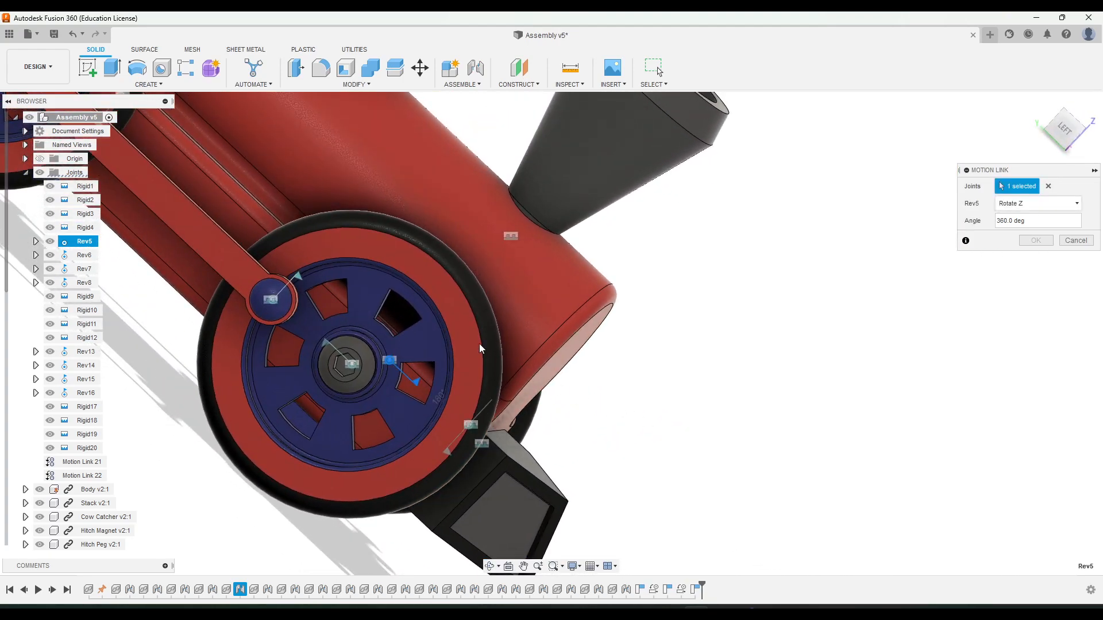
scroll(485, 340, up, 5)
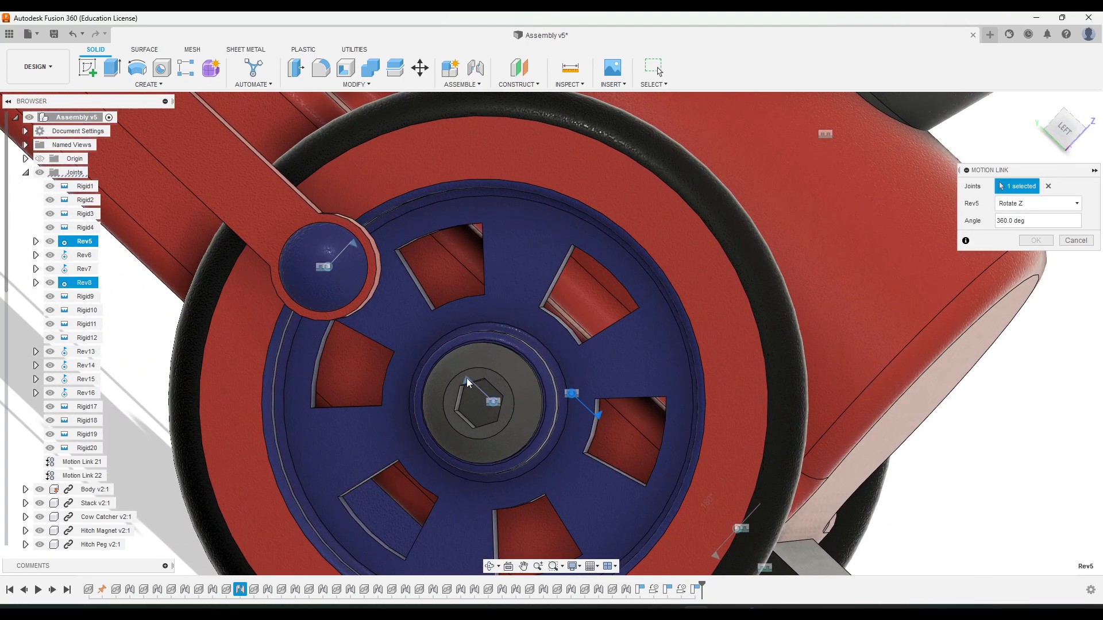
click(467, 378)
Step: Compare the reversed and unreversed animation of both sides, then create the Rev5–Rev8 link unreversed at 360 degrees each
scroll(573, 355, down, 8)
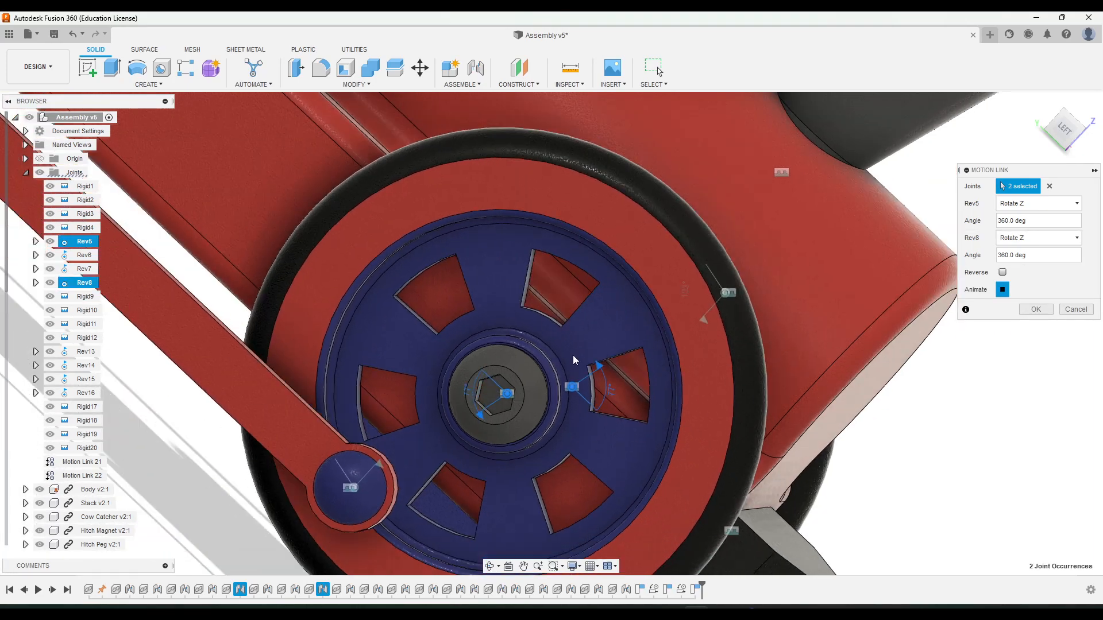
shift+middle_drag(761, 388, 603, 349)
shift+middle_drag(785, 318, 693, 334)
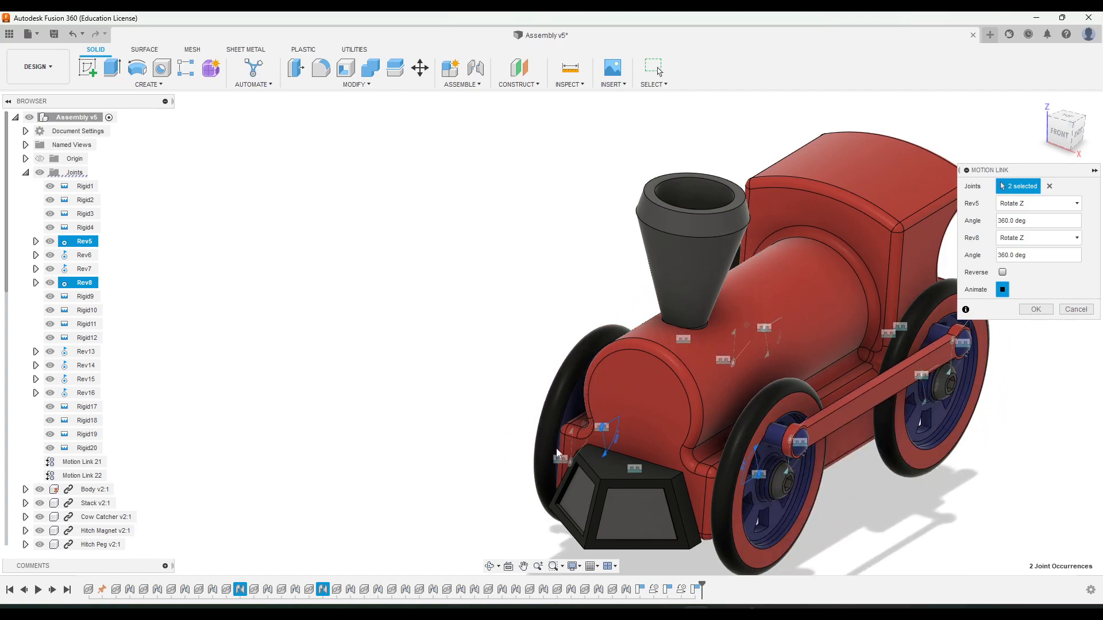
click(1002, 272)
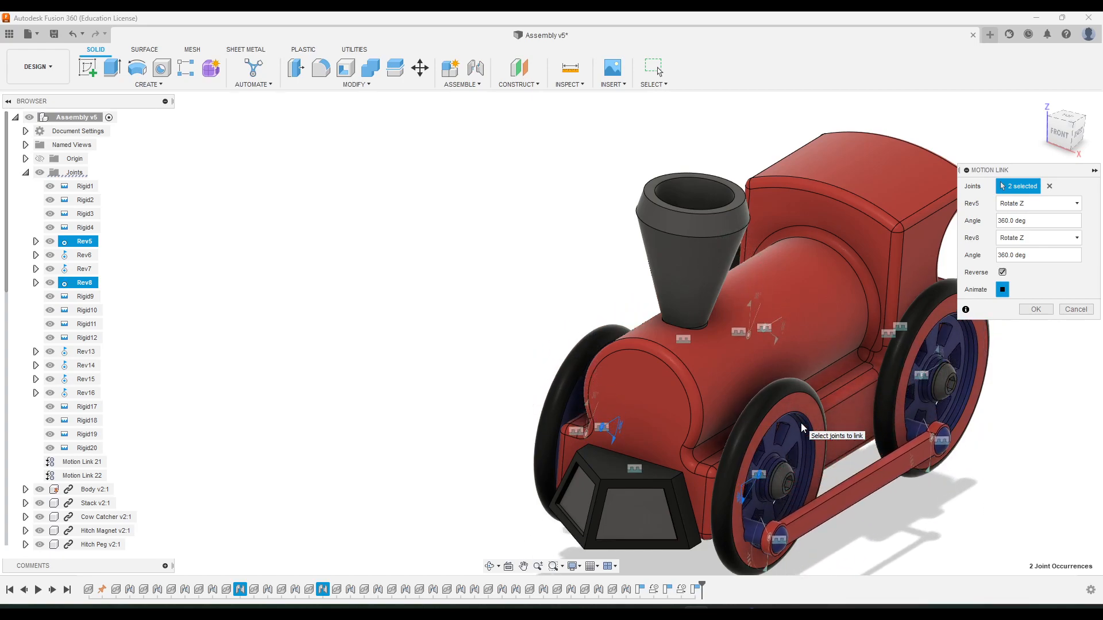
click(1002, 273)
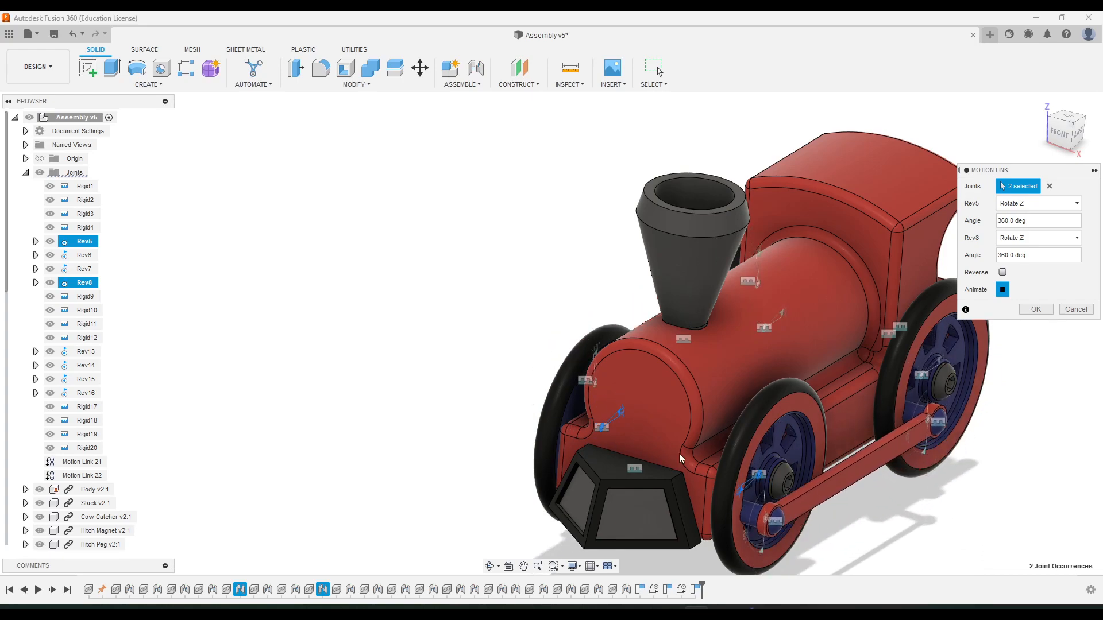
middle_drag(804, 336, 737, 339)
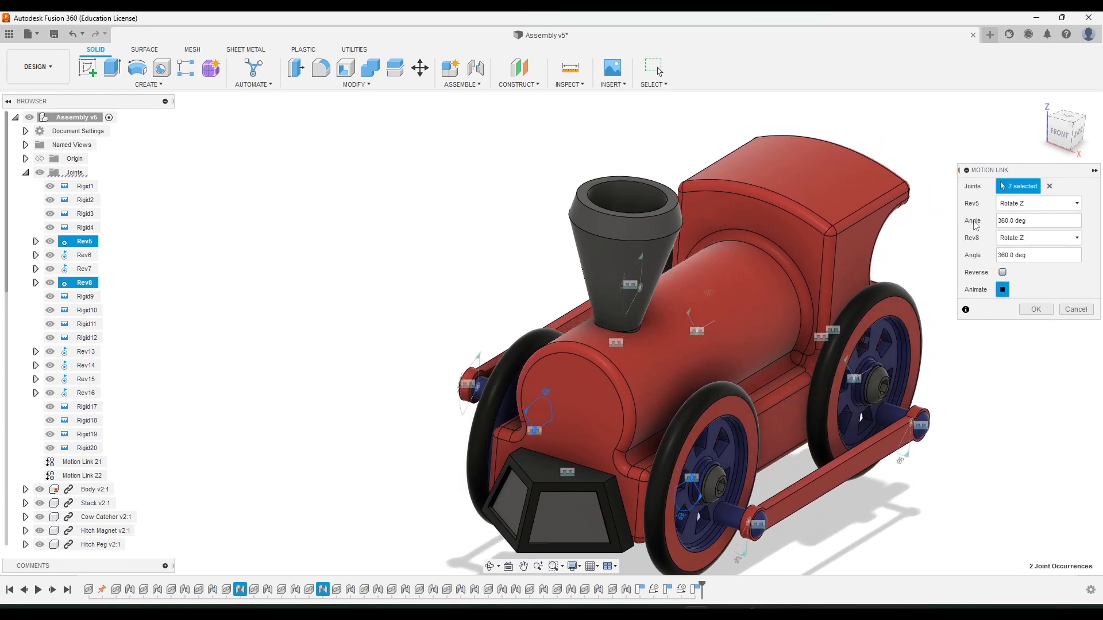
click(1036, 310)
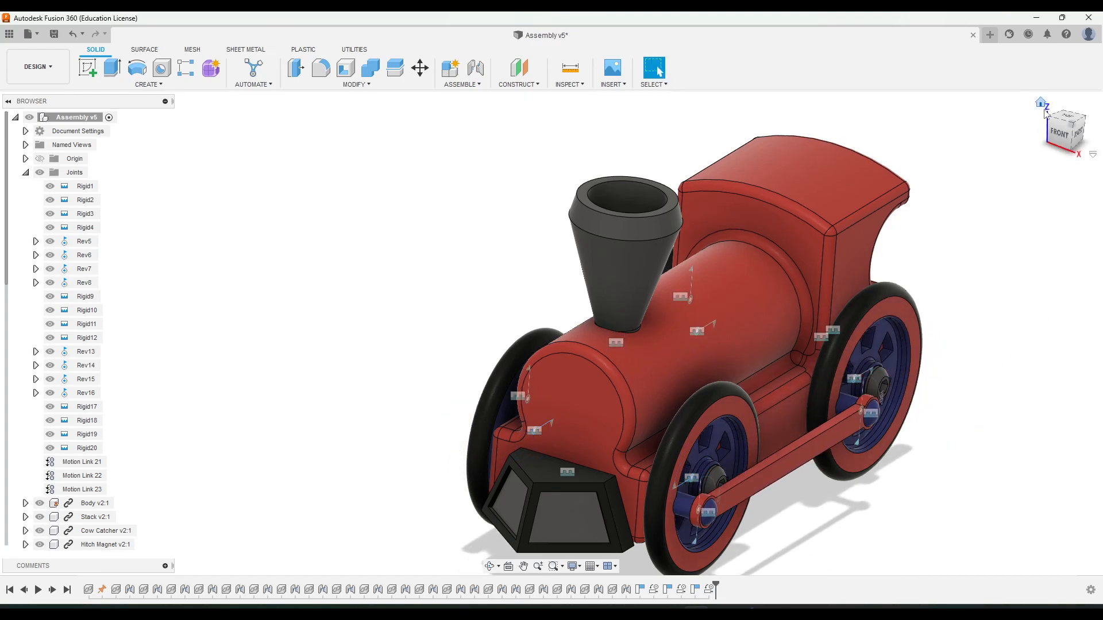
Step: Test the fully linked assembly from the home view by moving the right connecting rod back and forth
click(1042, 105)
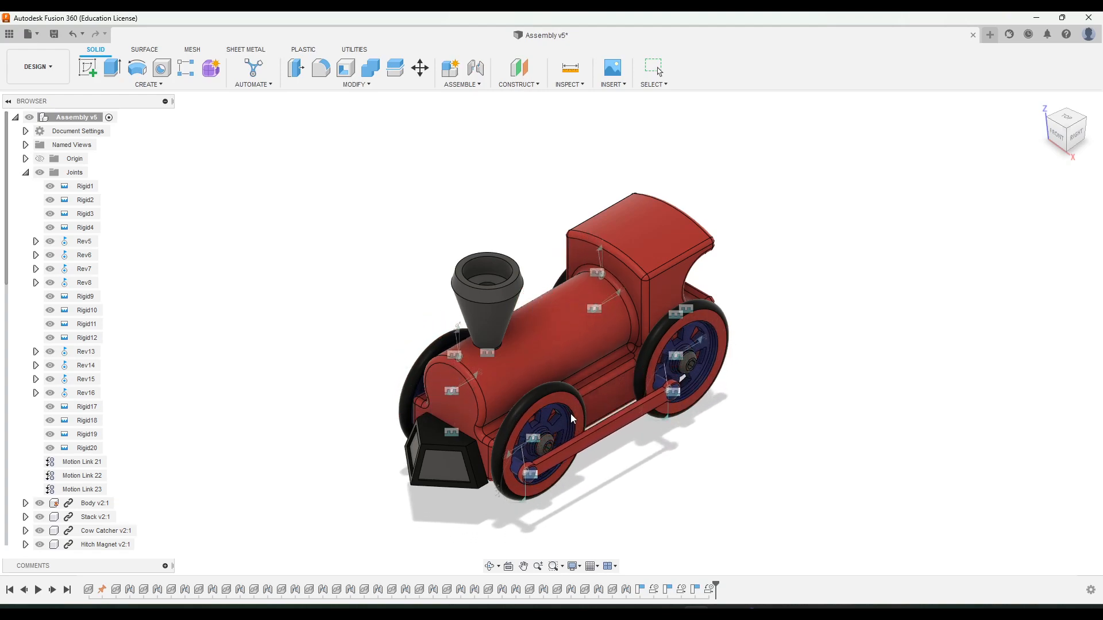
drag(615, 371, 579, 431)
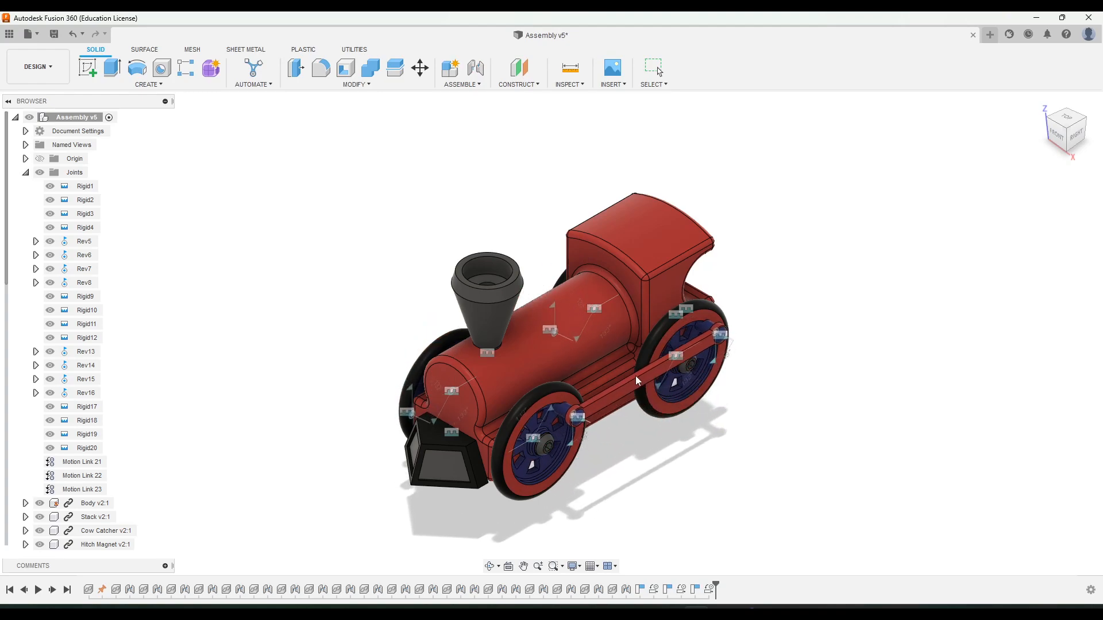
drag(615, 377, 640, 422)
drag(619, 379, 626, 373)
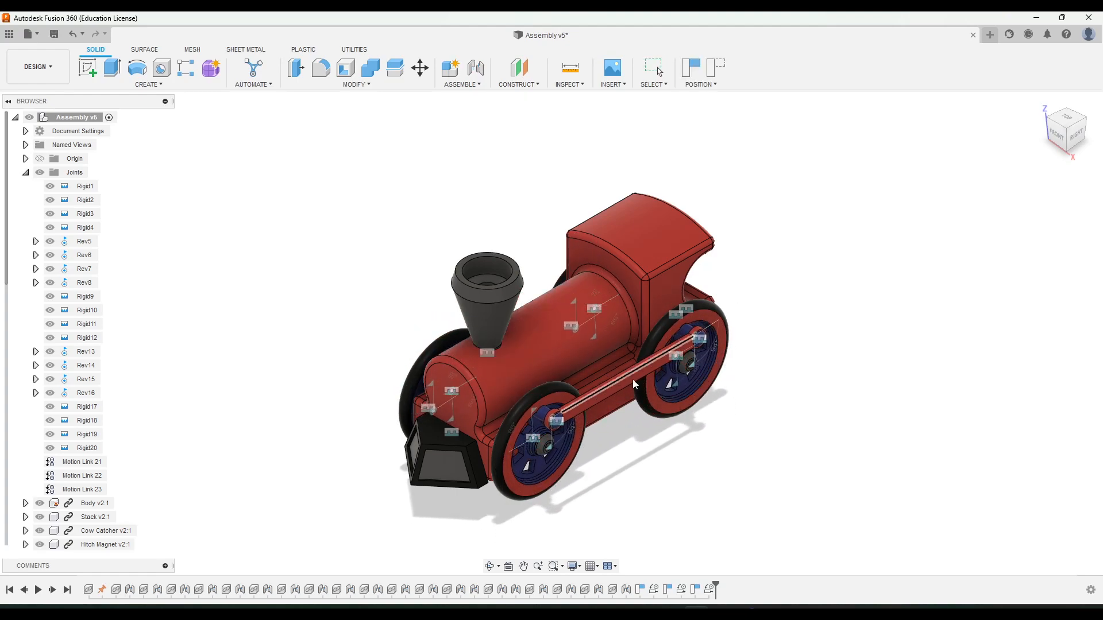
middle_drag(783, 363, 795, 374)
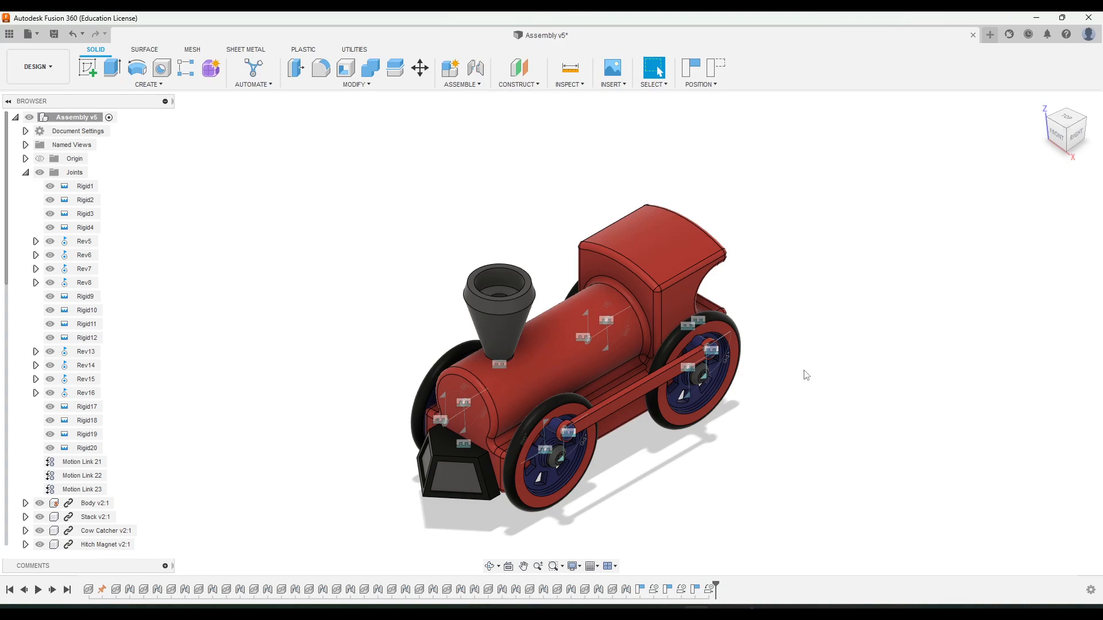